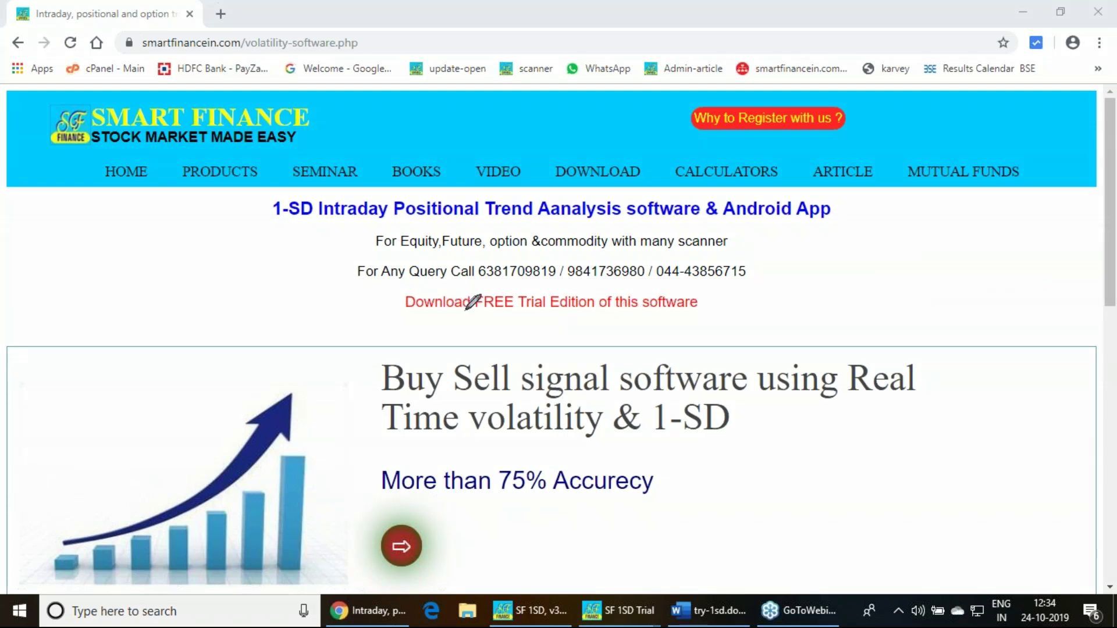
Step: Ink-underline Intraday, Analysis, software and Android in the heading, circle 'FREE Trial Edition', then erase the marks
drag(303, 225, 386, 224)
drag(528, 219, 551, 218)
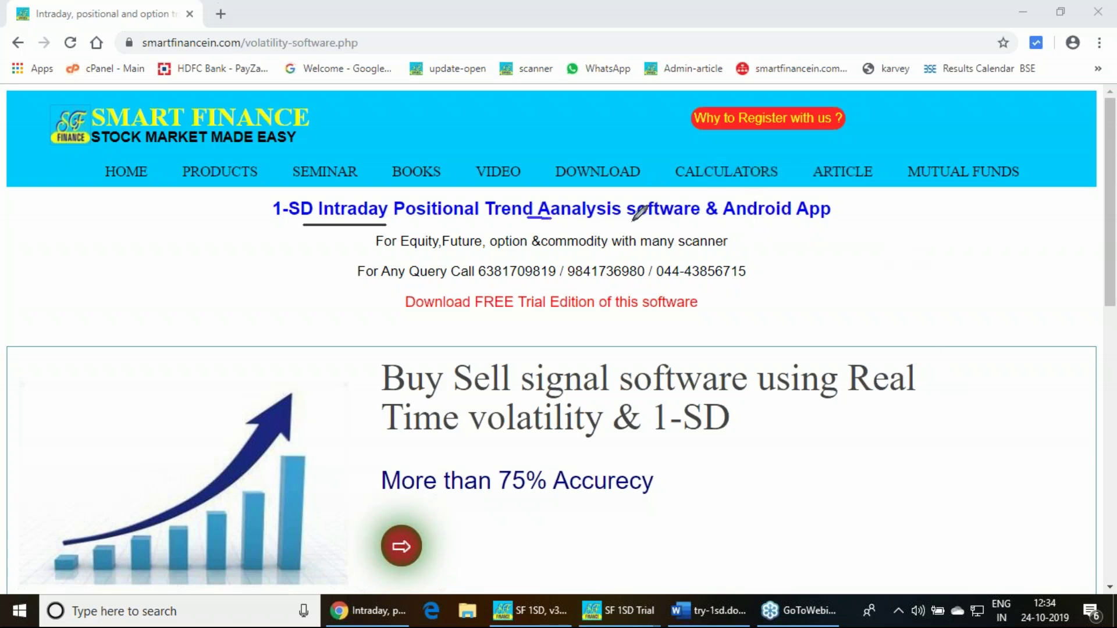
drag(670, 220, 683, 219)
drag(752, 220, 779, 221)
mouse_move(551, 321)
mouse_down()
mouse_move(500, 332)
mouse_move(470, 290)
mouse_move(605, 278)
mouse_move(599, 300)
mouse_move(551, 324)
mouse_up()
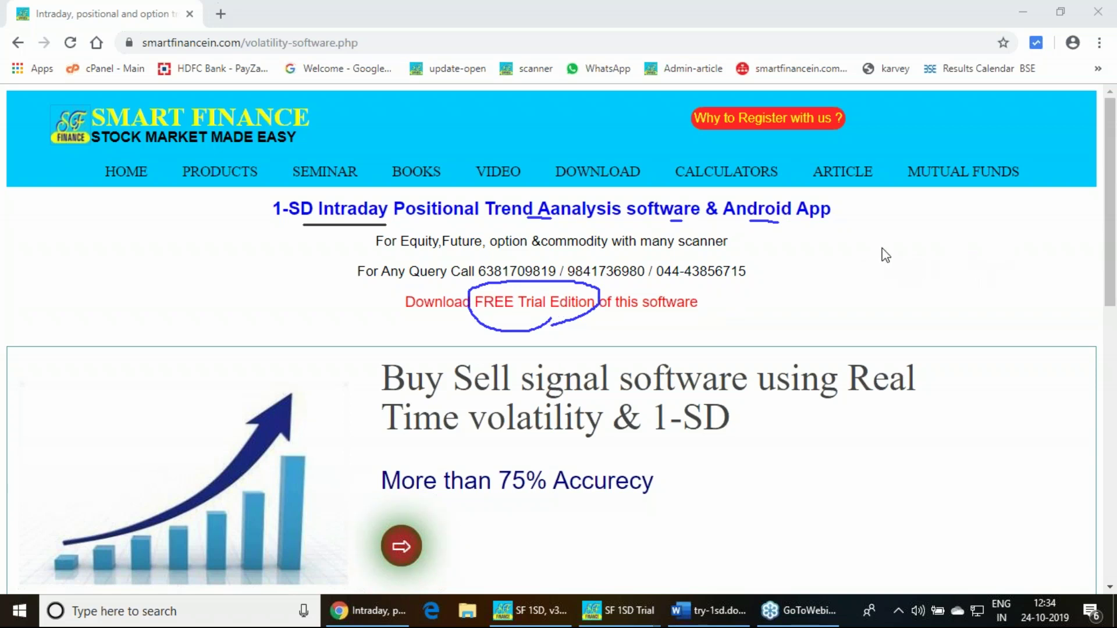
key(Escape)
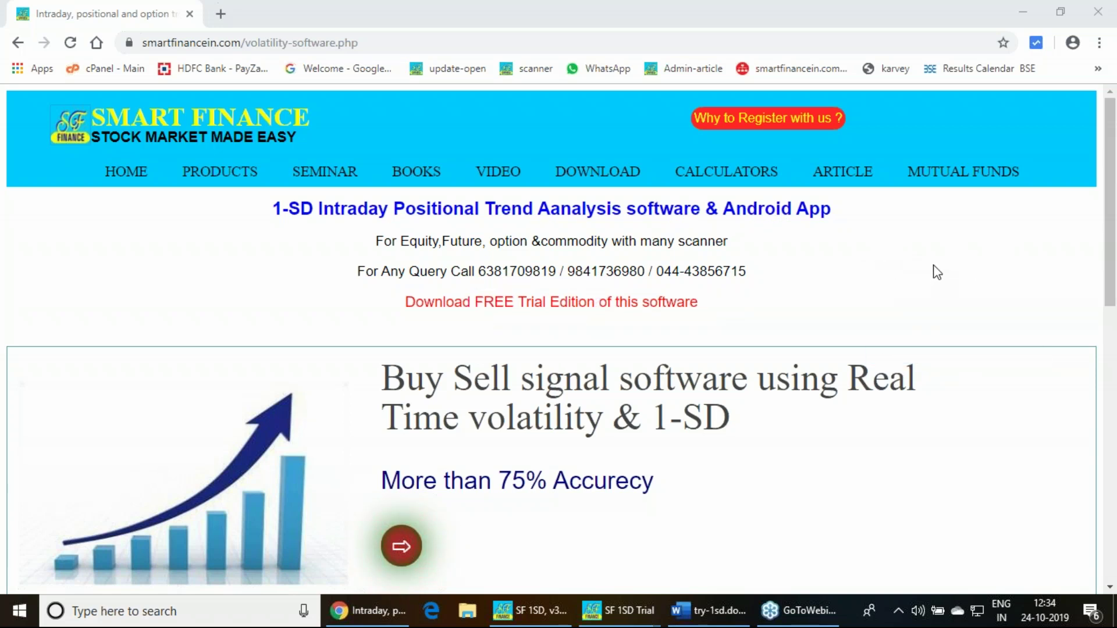
Step: In try-1sd.docx, ink-underline 'time volatility', 'deviation', 'range' and 'real time', then erase the underlines
click(708, 611)
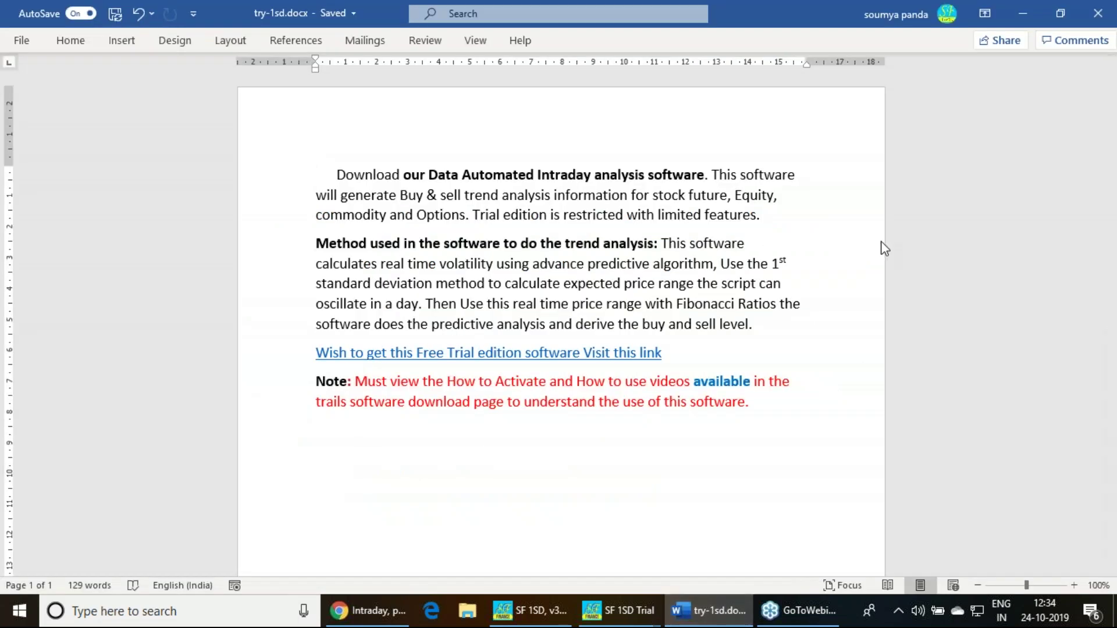
click(909, 282)
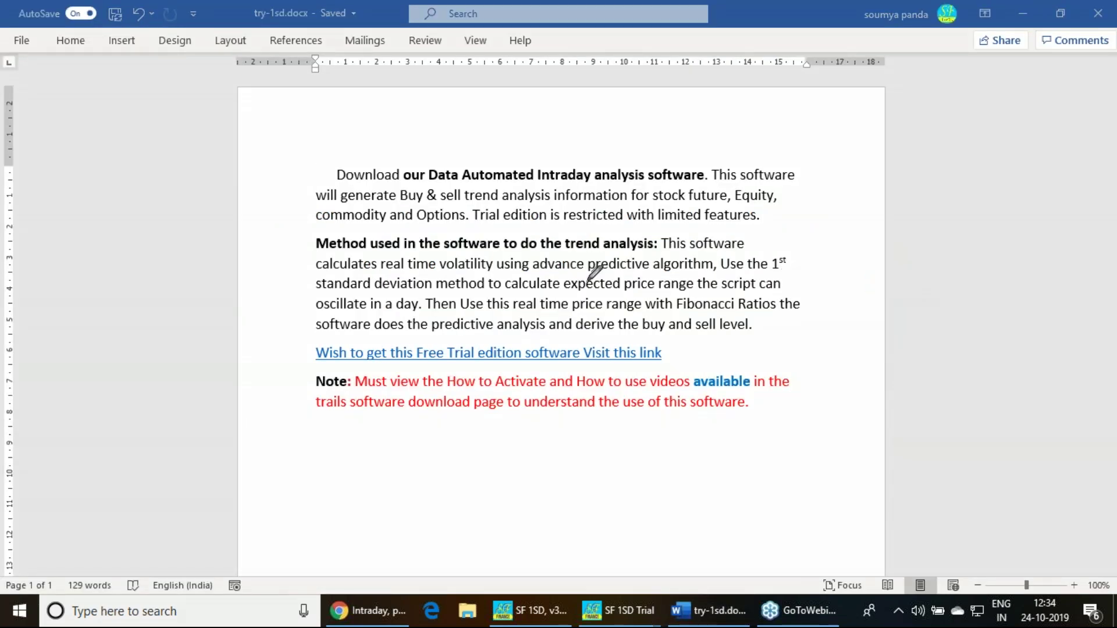
drag(402, 272, 645, 271)
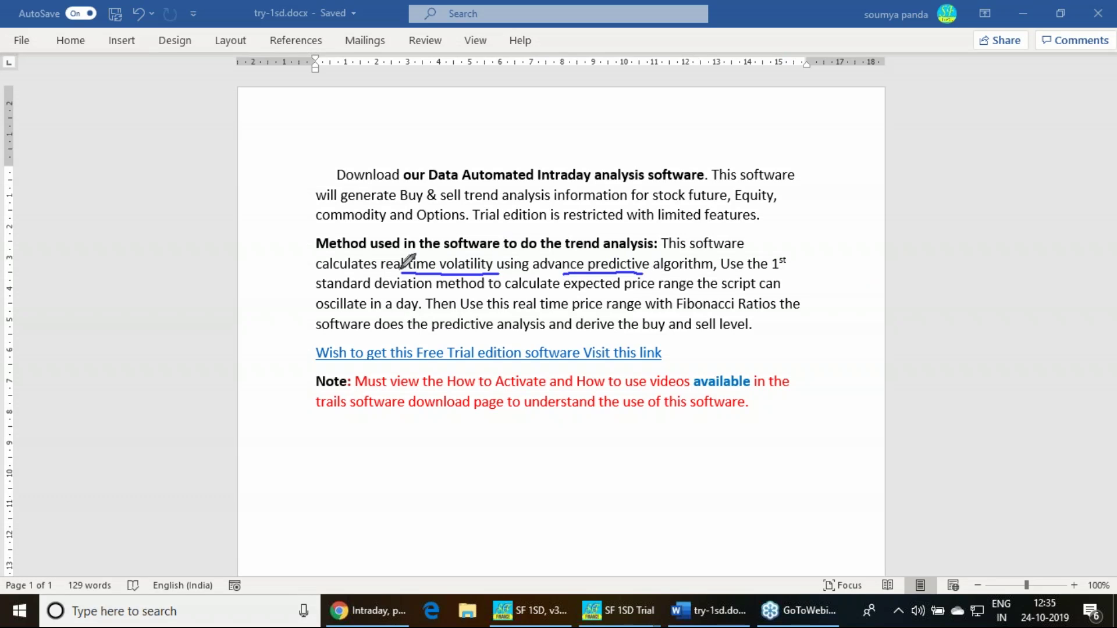
drag(384, 296, 414, 295)
drag(652, 291, 688, 290)
drag(526, 313, 569, 313)
key(Escape)
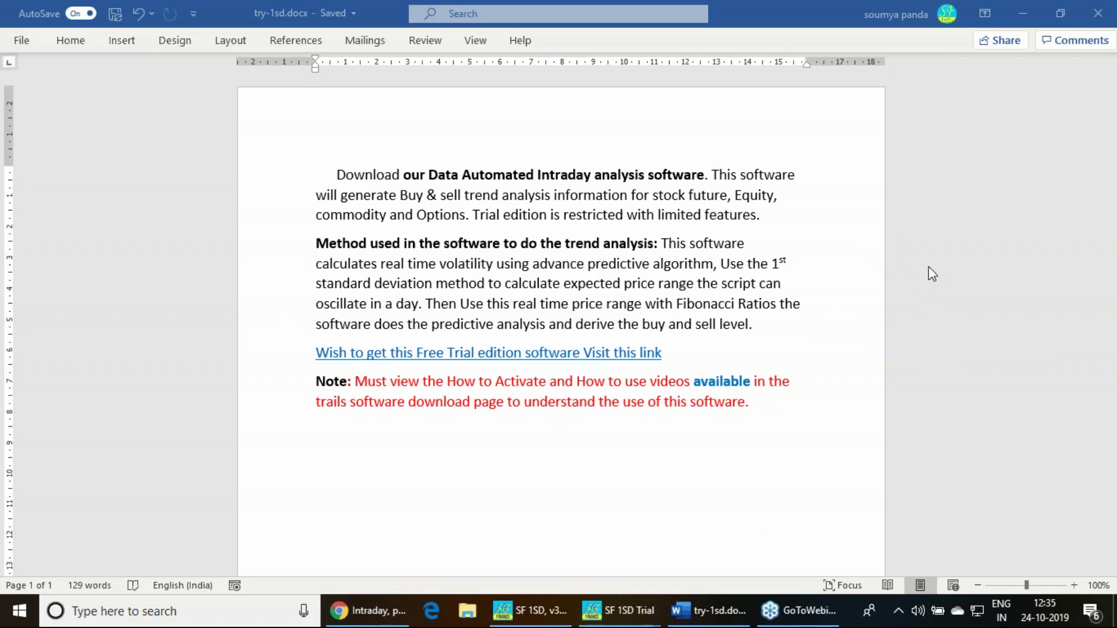
click(550, 622)
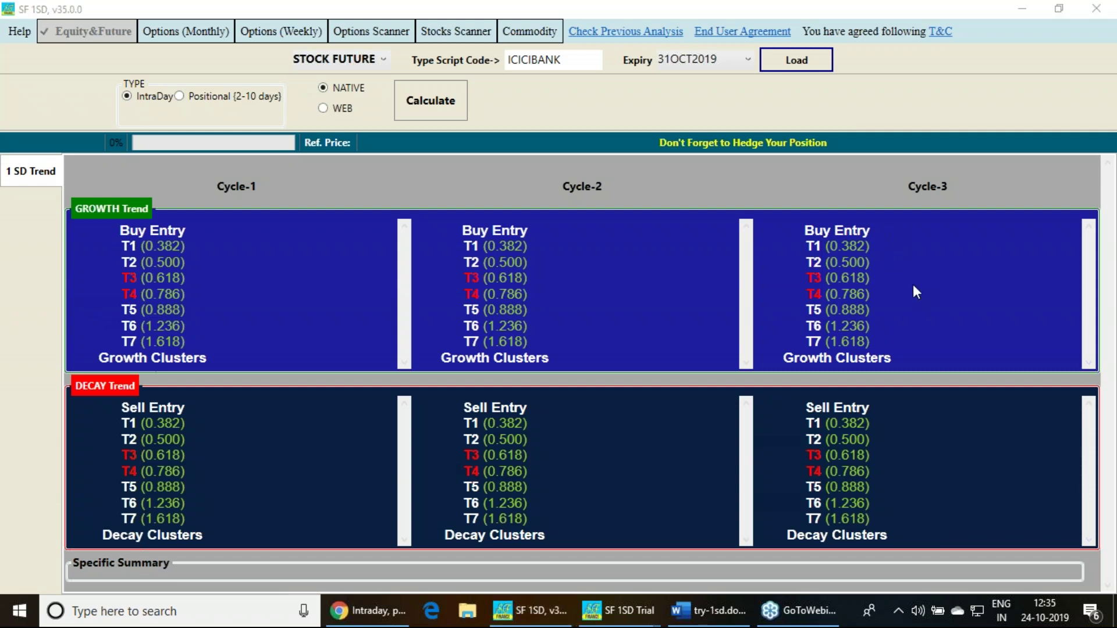
mouse_move(445, 44)
mouse_down()
mouse_move(420, 36)
mouse_move(457, 10)
mouse_move(492, 24)
mouse_move(457, 46)
mouse_move(439, 41)
mouse_up()
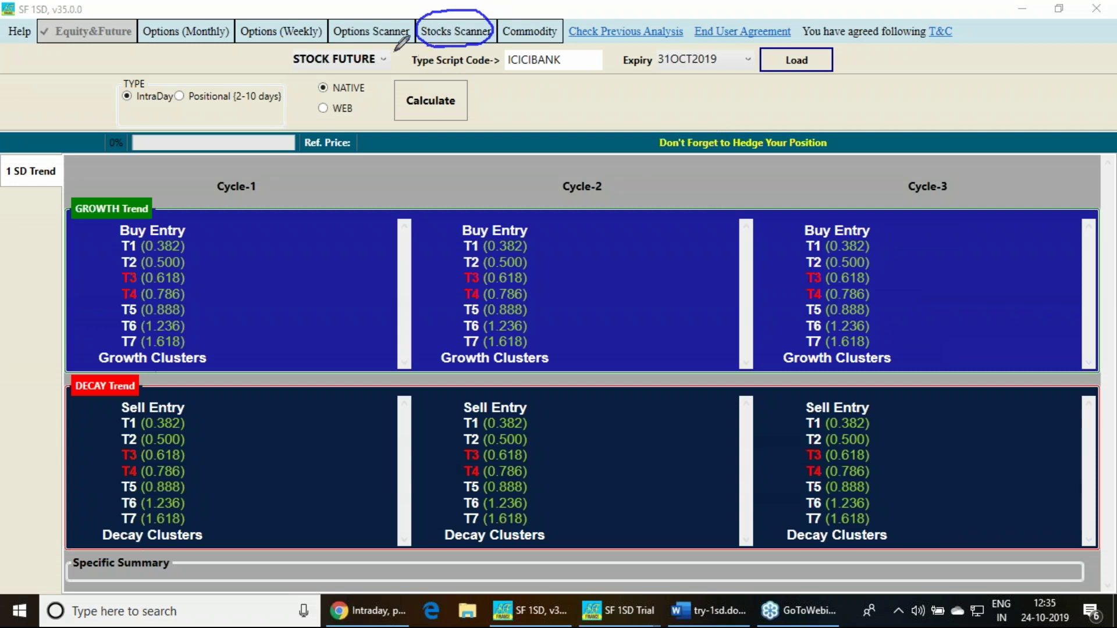
mouse_move(402, 46)
mouse_down()
mouse_move(371, 55)
mouse_move(349, 12)
mouse_move(401, 11)
mouse_move(411, 32)
mouse_move(389, 46)
mouse_up()
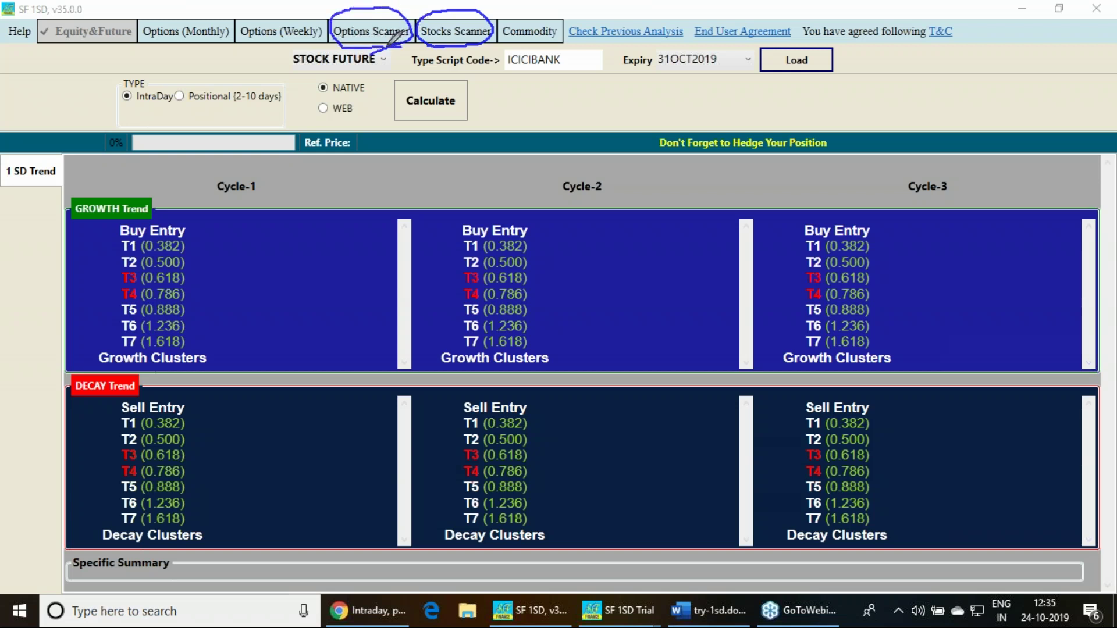
drag(517, 42, 539, 40)
drag(243, 49, 265, 43)
drag(182, 51, 202, 44)
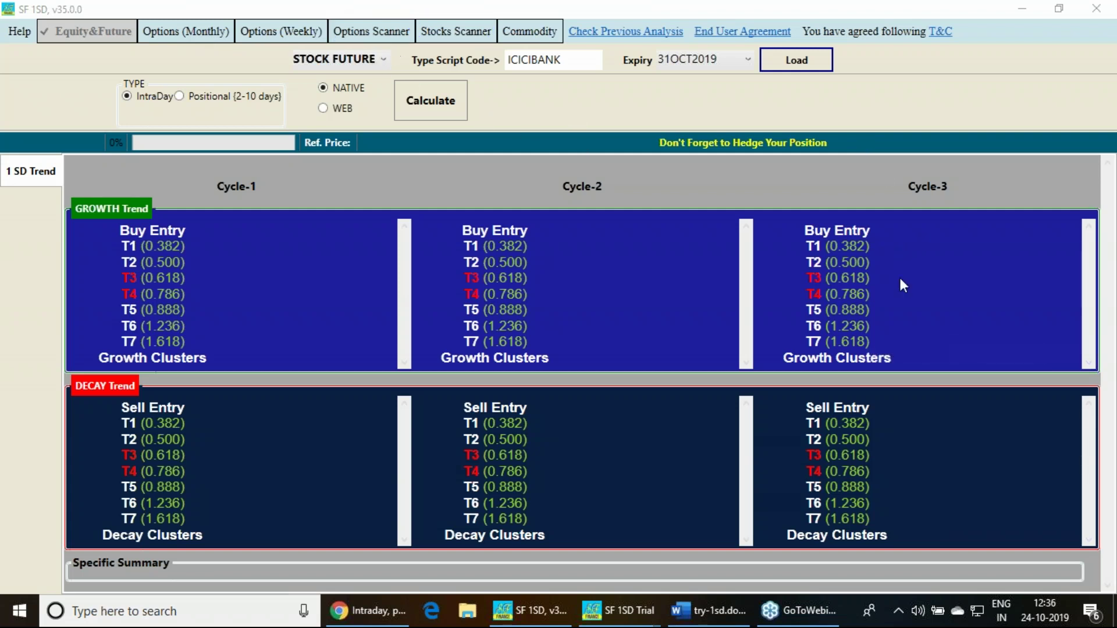
click(365, 64)
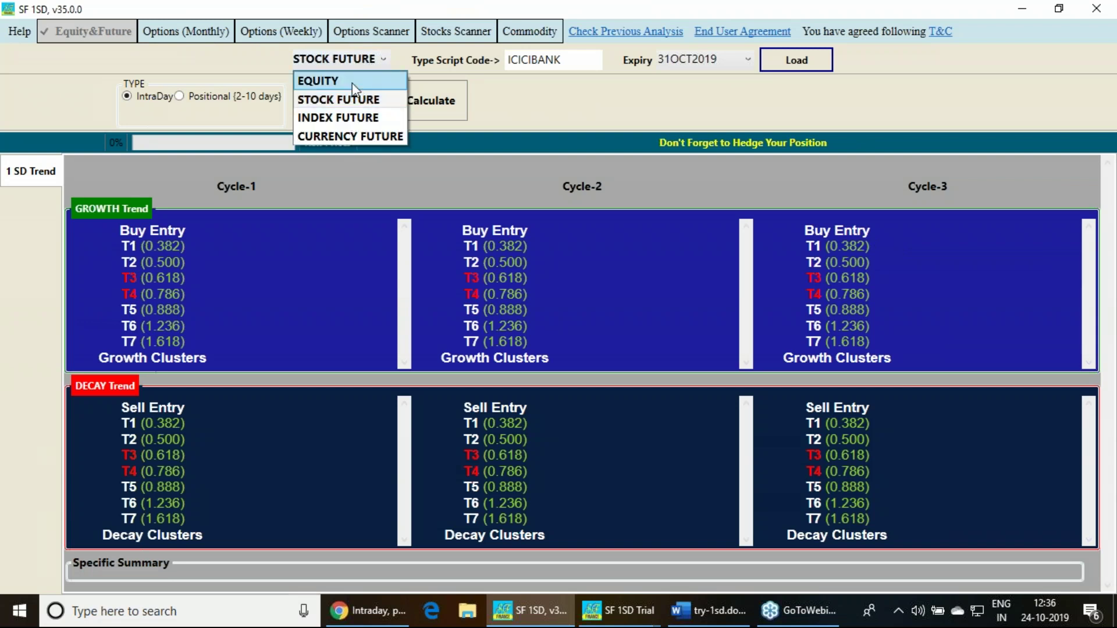
Step: Keep Stock Future, load ICICIBANK data and calculate its trend: reference price 455.95, range 8.7109
click(599, 112)
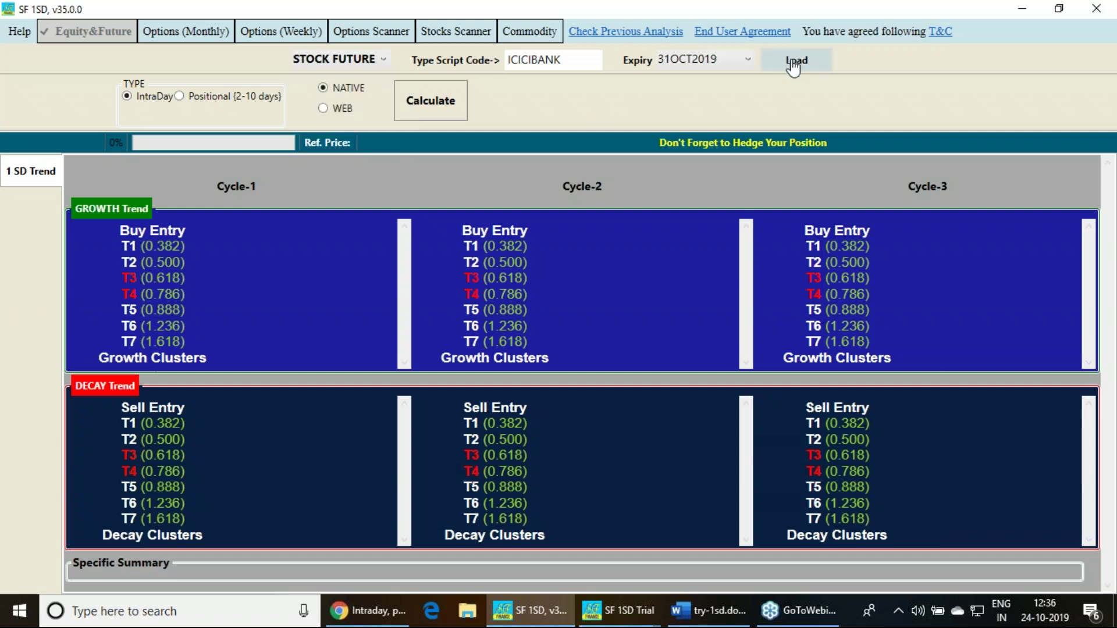
click(793, 67)
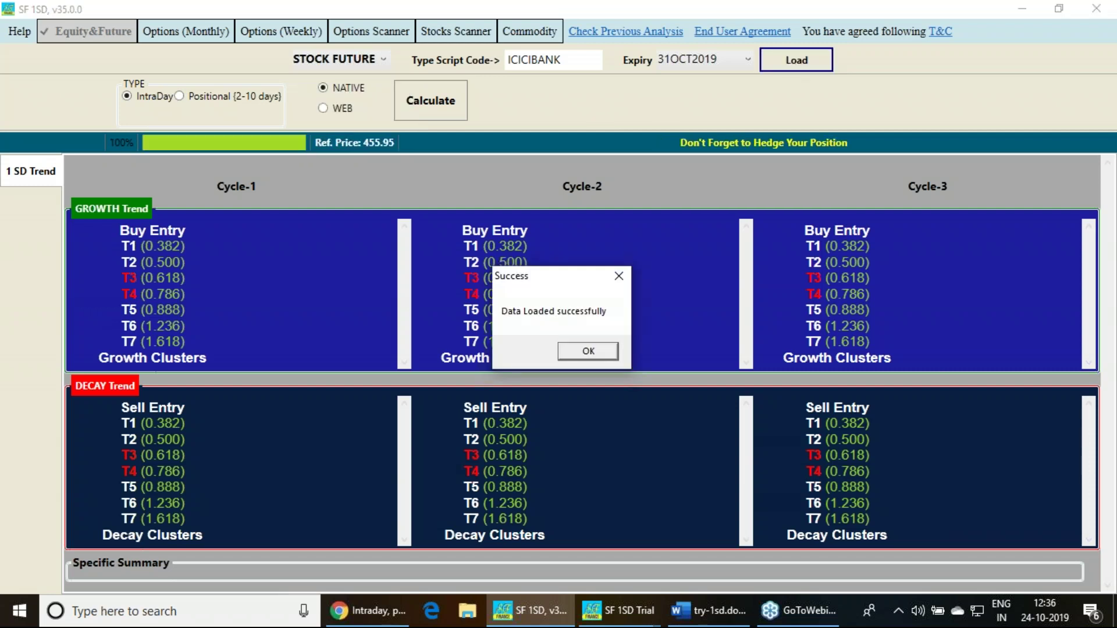
click(579, 351)
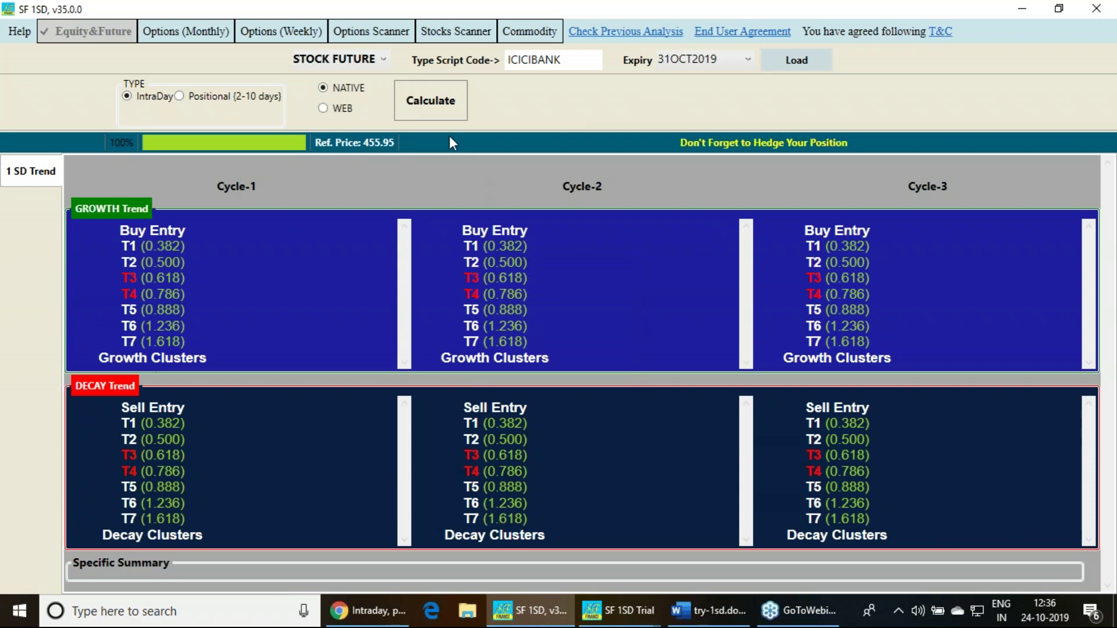
click(442, 104)
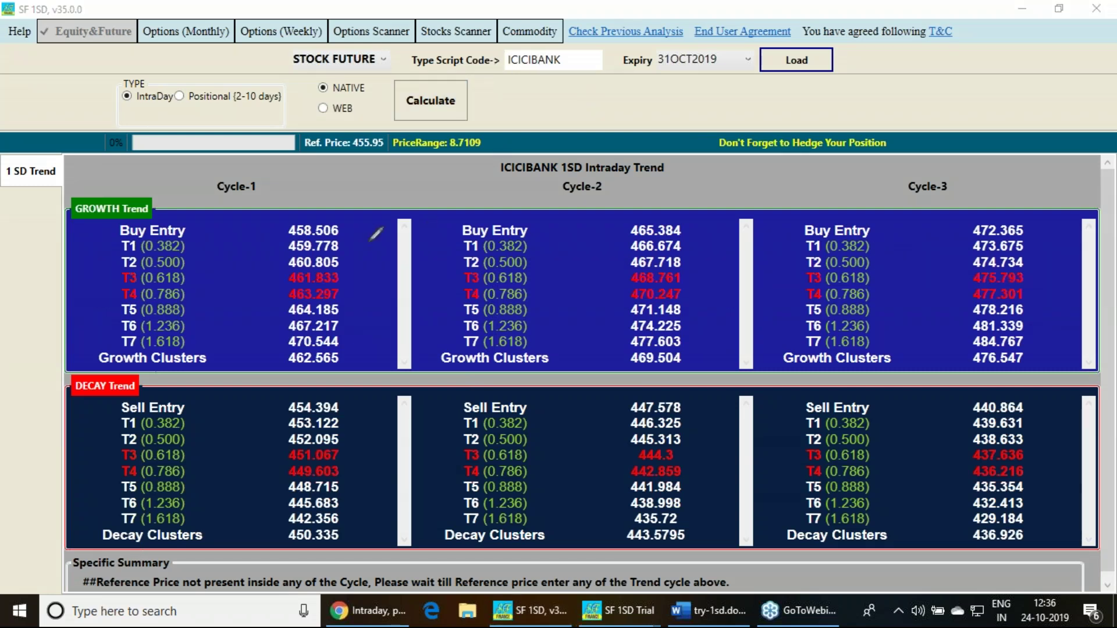
Step: Ink-mark the Cycle-1 Buy Entry 458.506 and Sell Entry 454.394 in the ICICIBANK trend table
drag(352, 223, 368, 202)
drag(345, 423, 381, 416)
drag(364, 205, 376, 186)
drag(298, 243, 290, 245)
drag(349, 417, 363, 398)
click(914, 362)
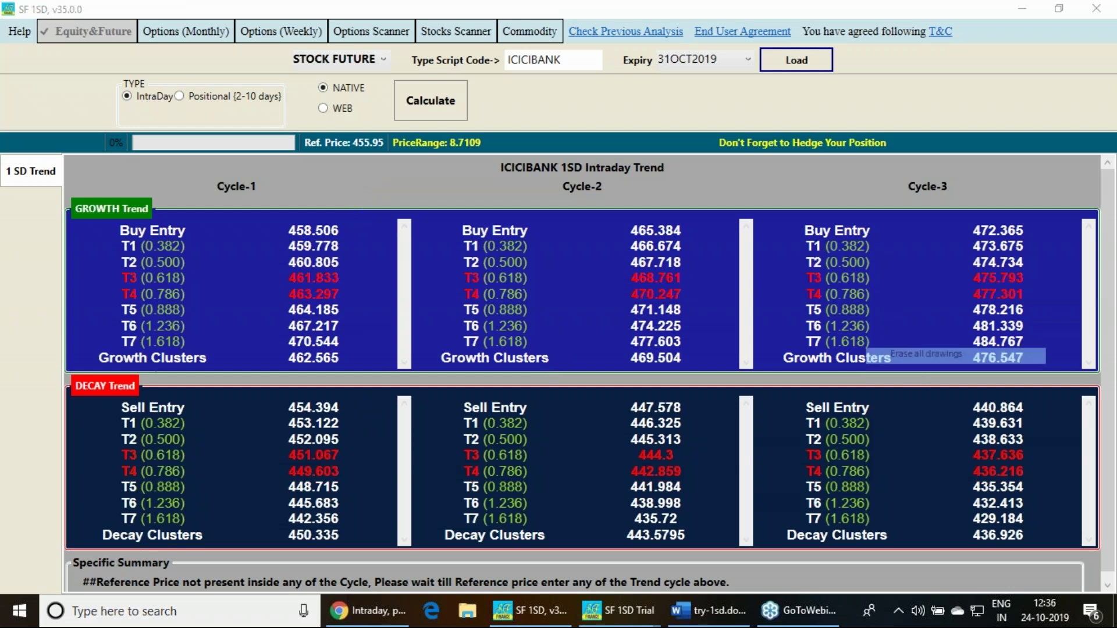
mouse_move(343, 364)
mouse_down()
mouse_move(284, 346)
mouse_move(341, 334)
mouse_move(348, 355)
mouse_up()
mouse_move(350, 542)
mouse_down()
mouse_move(289, 538)
mouse_move(333, 518)
mouse_move(352, 538)
mouse_up()
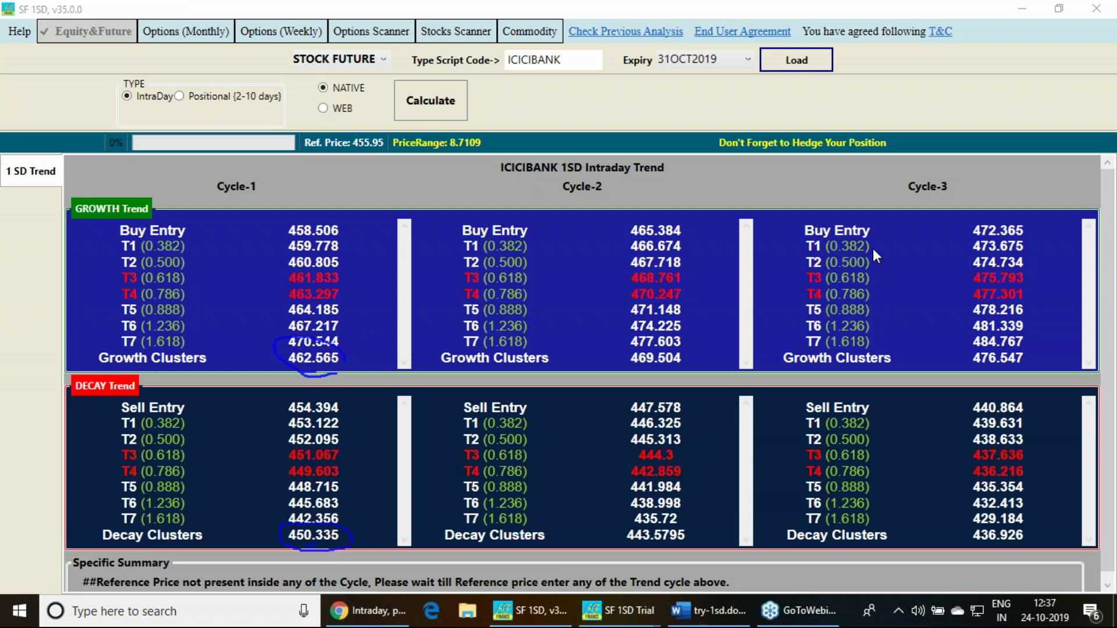
key(e)
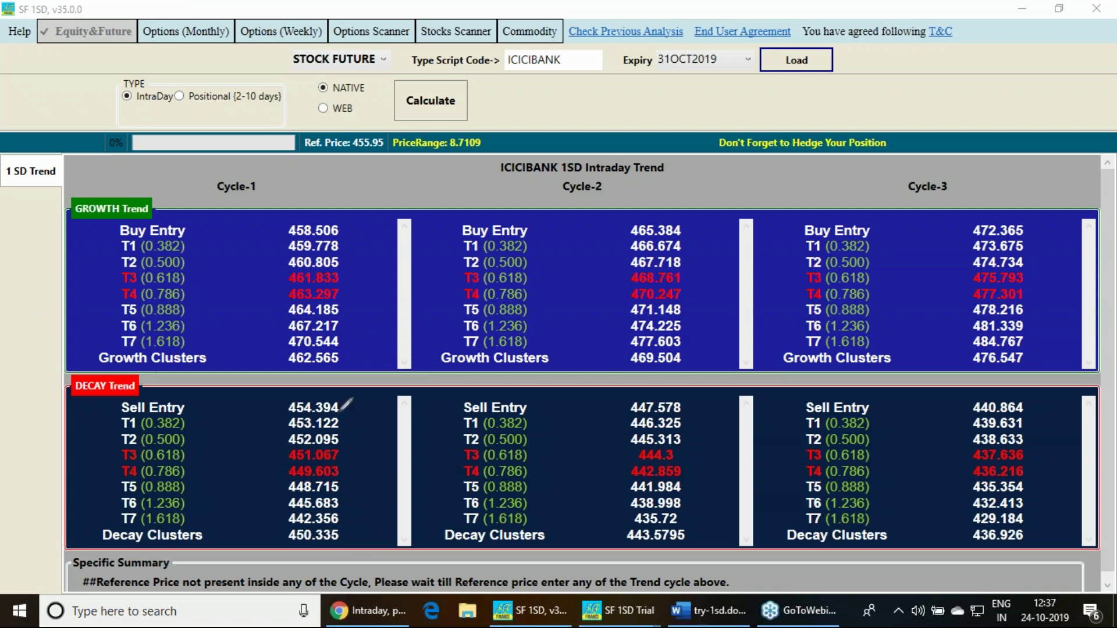
mouse_move(628, 213)
mouse_down()
mouse_move(643, 217)
mouse_move(658, 195)
mouse_up()
mouse_move(686, 372)
mouse_down()
mouse_move(624, 366)
mouse_move(687, 342)
mouse_move(695, 364)
mouse_up()
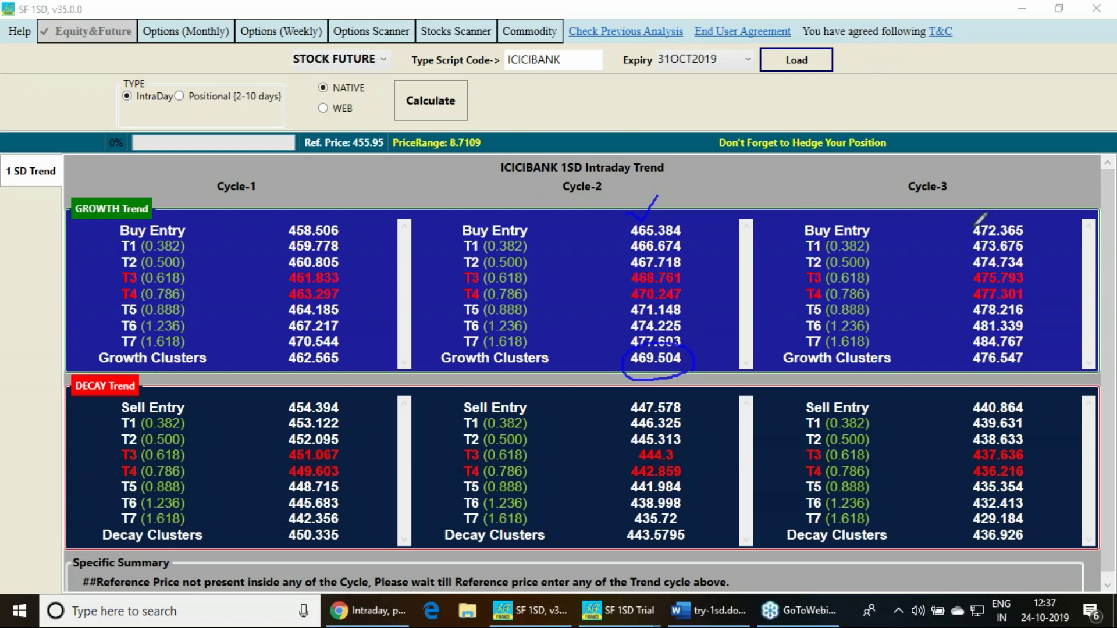
drag(959, 222, 967, 218)
drag(956, 231, 973, 228)
key(Escape)
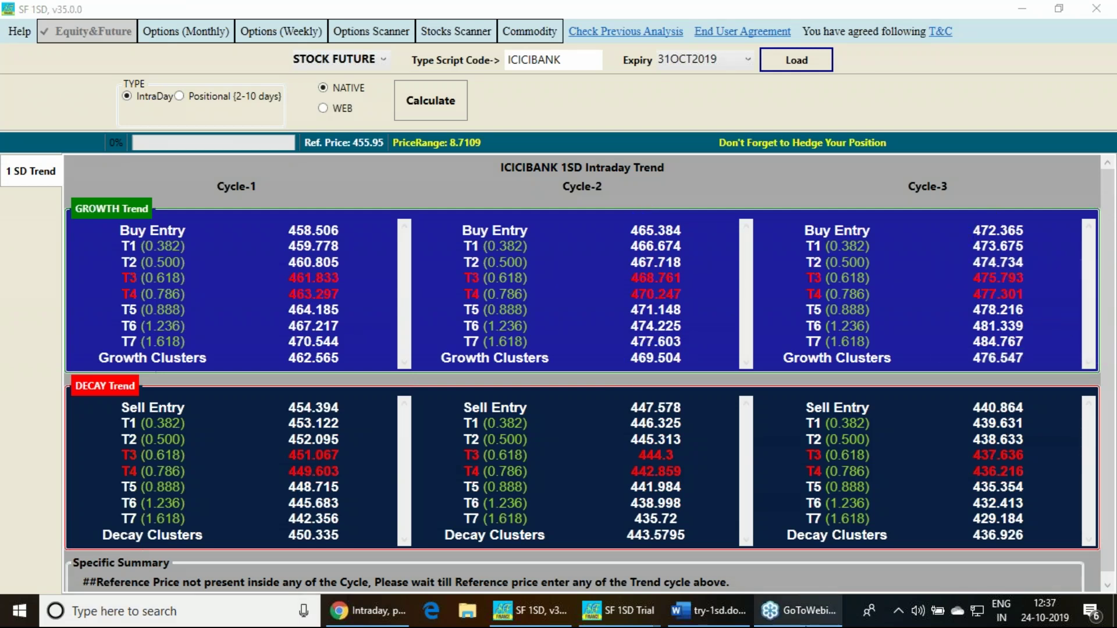
Step: Bring the SF 1SD Trial login window forward from its taskbar preview
mouse_move(628, 615)
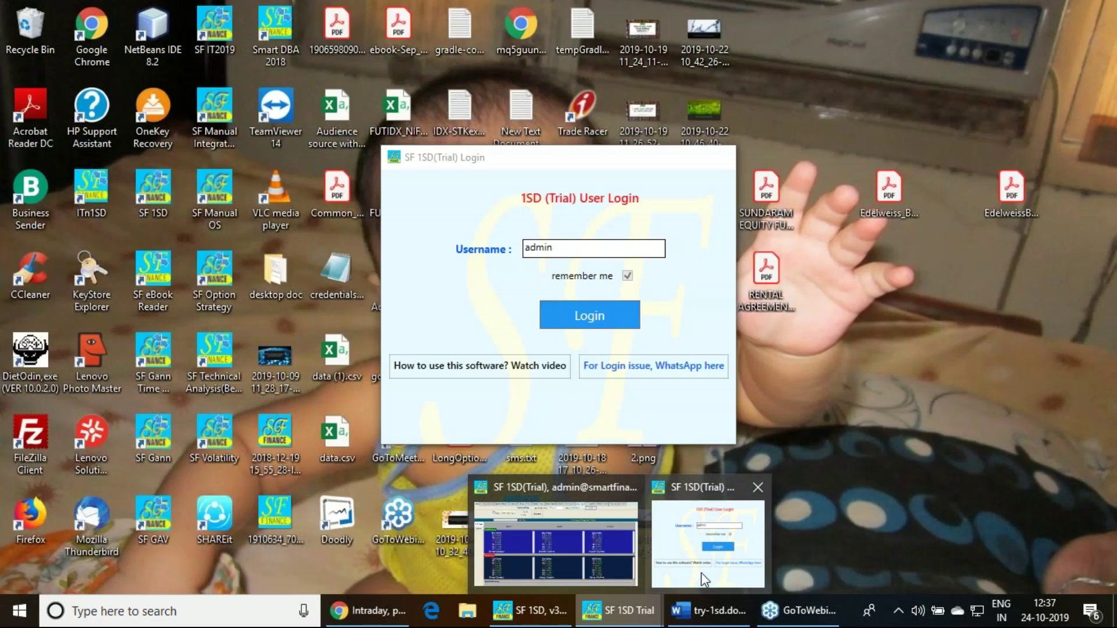
click(702, 573)
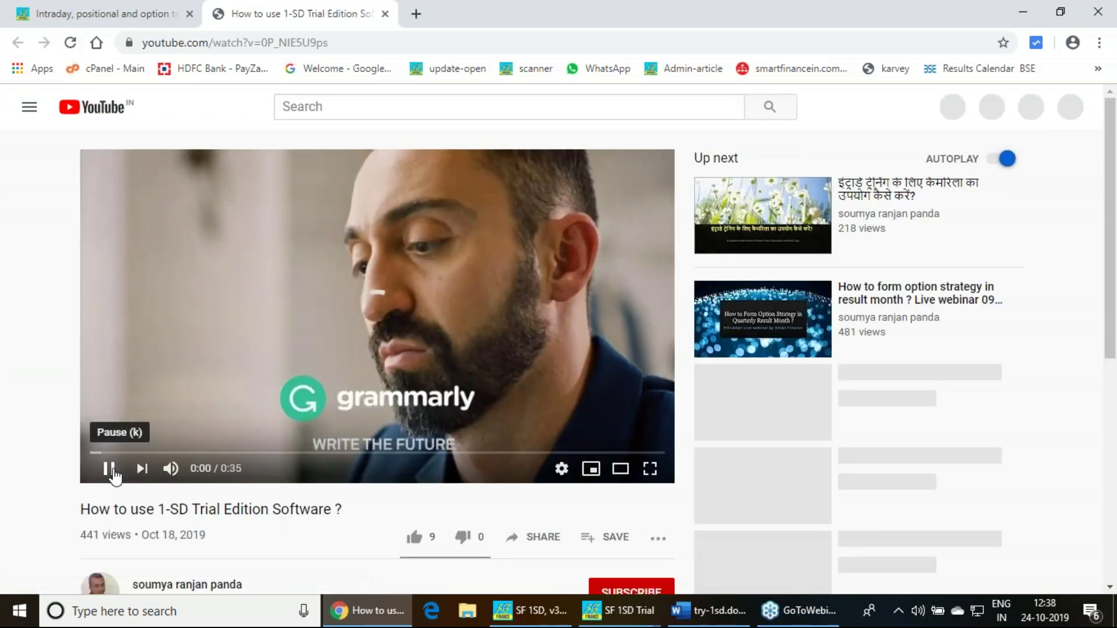
Step: Pause the 'How to use 1-SD Trial Edition Software ?' video and close its YouTube tab
click(110, 471)
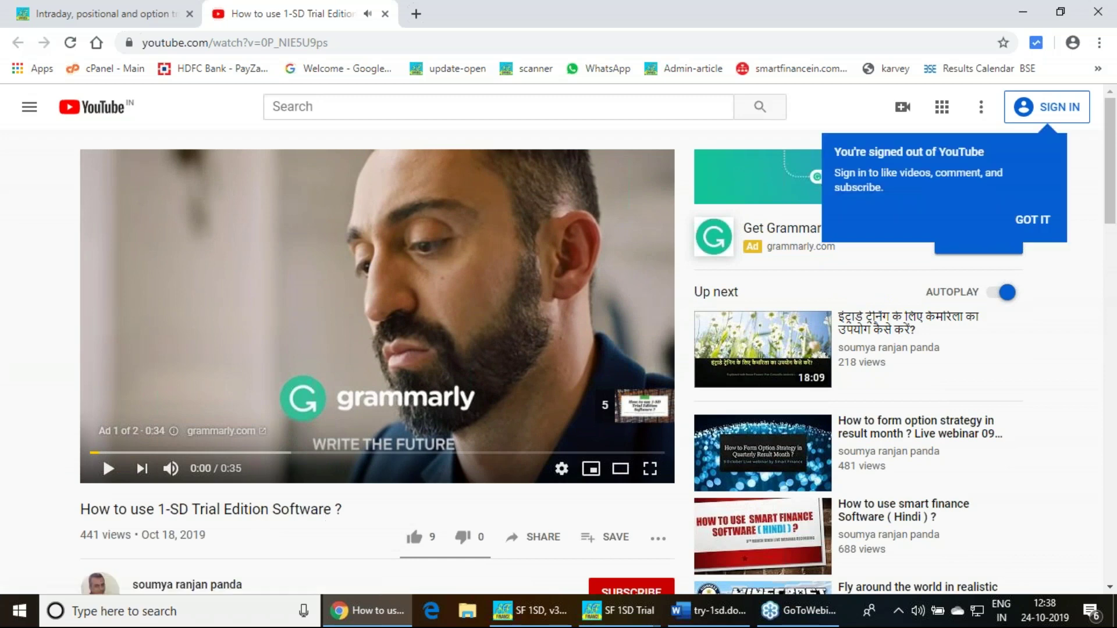
scroll(558, 349, down, 4)
scroll(559, 350, up, 3)
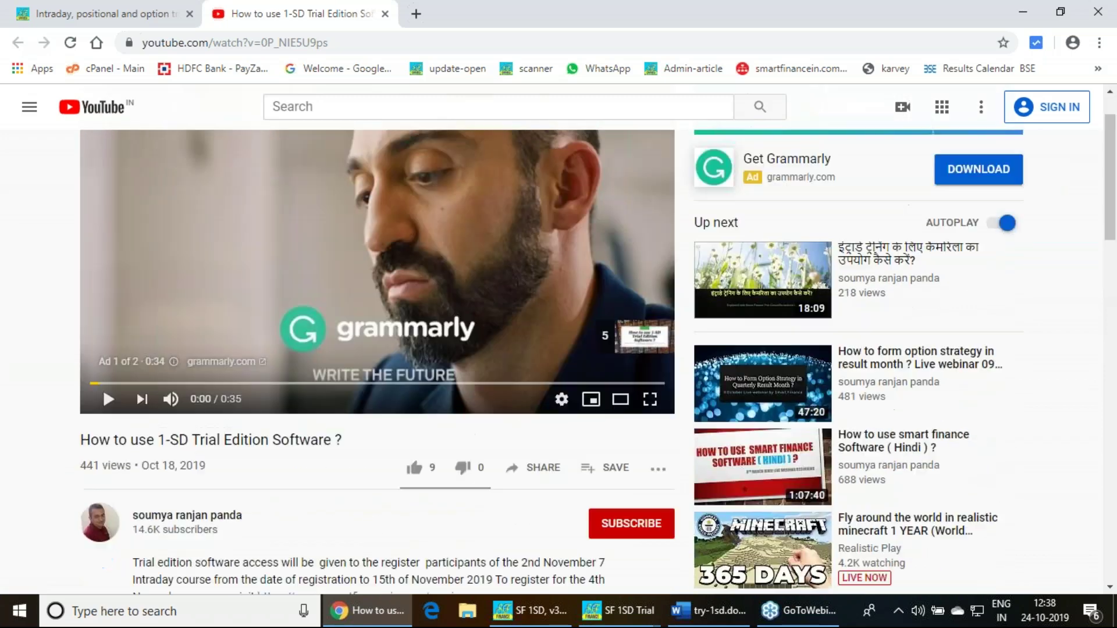
scroll(559, 349, up, 1)
click(385, 14)
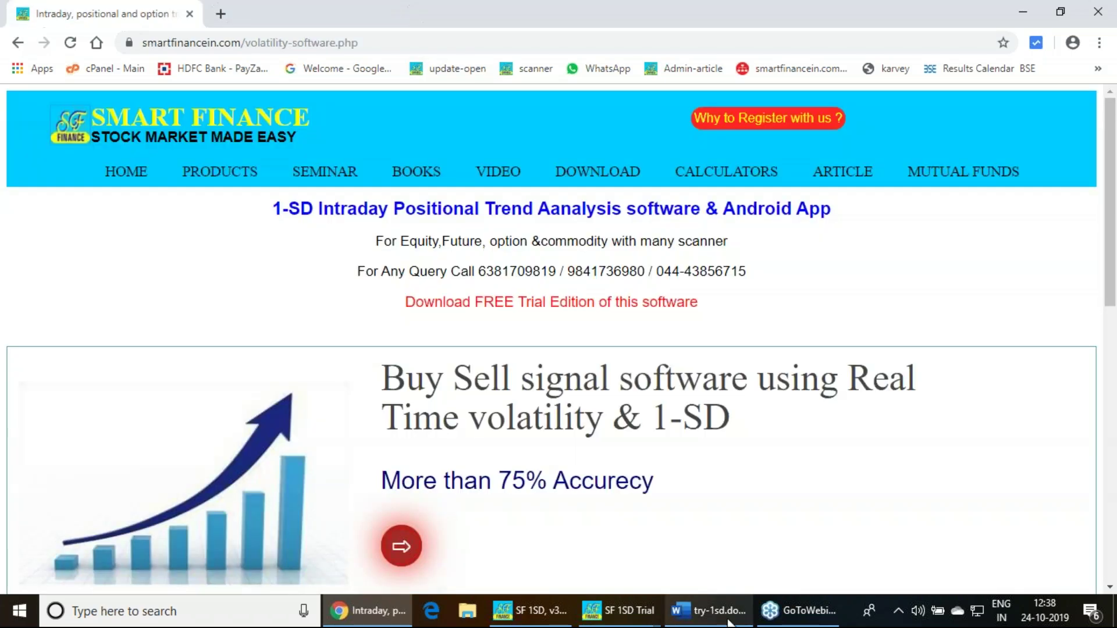
Step: Return to the SF 1SD Trial Login window and log in to the trial edition
mouse_move(639, 623)
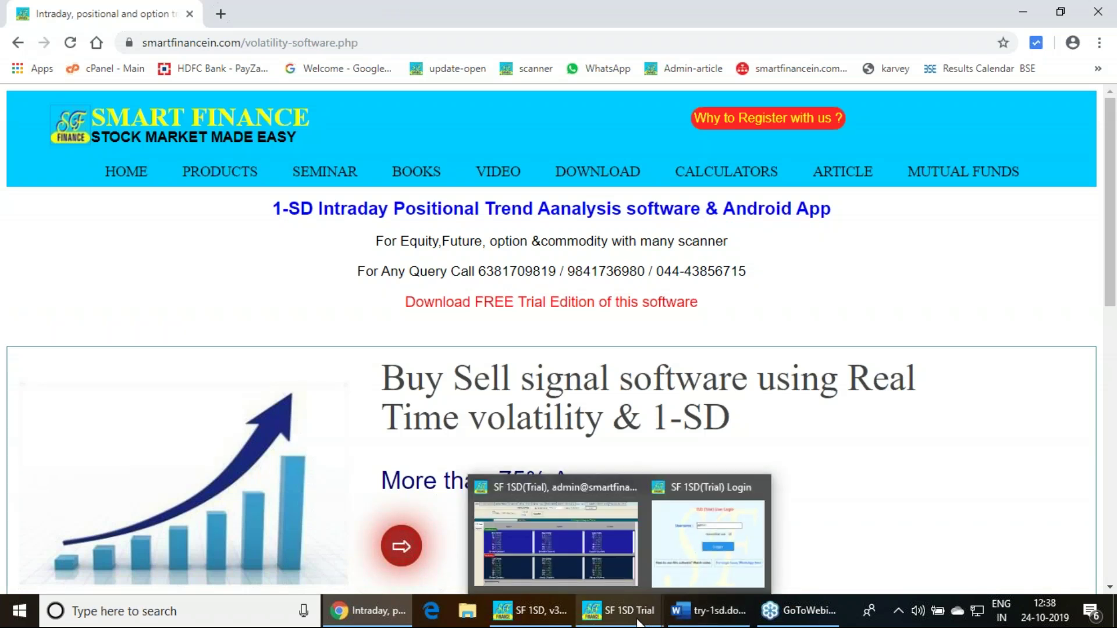
mouse_move(697, 580)
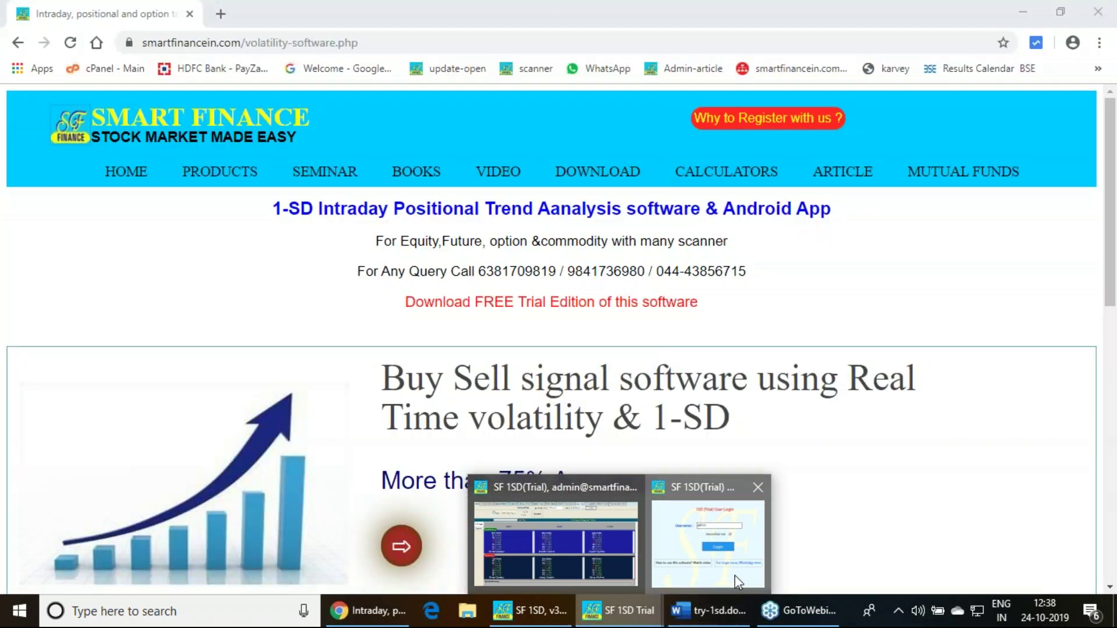
click(716, 552)
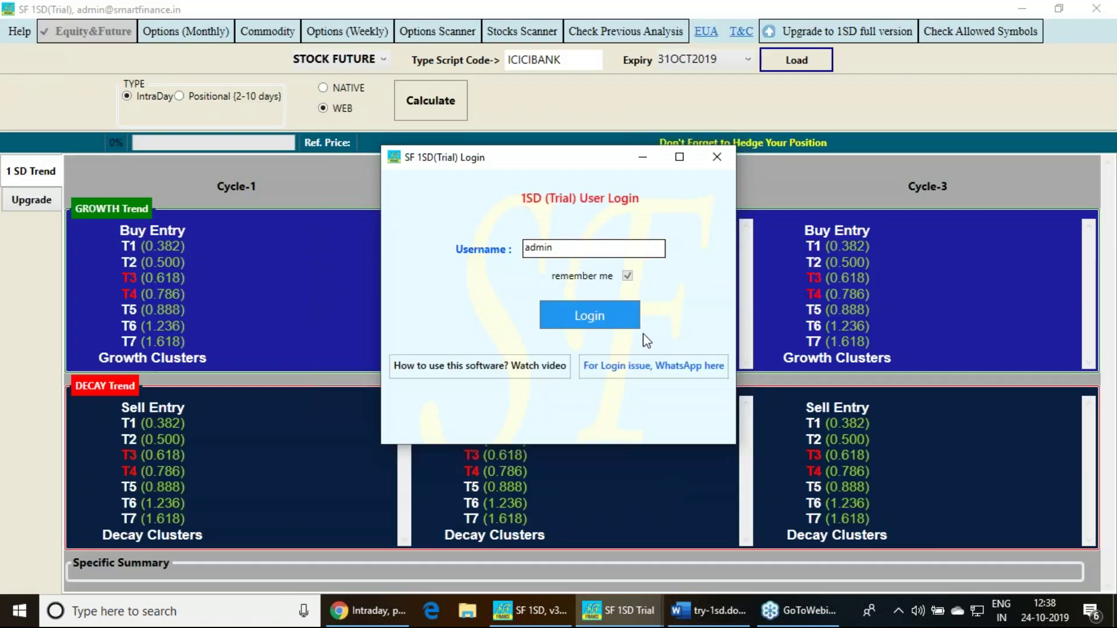
click(616, 322)
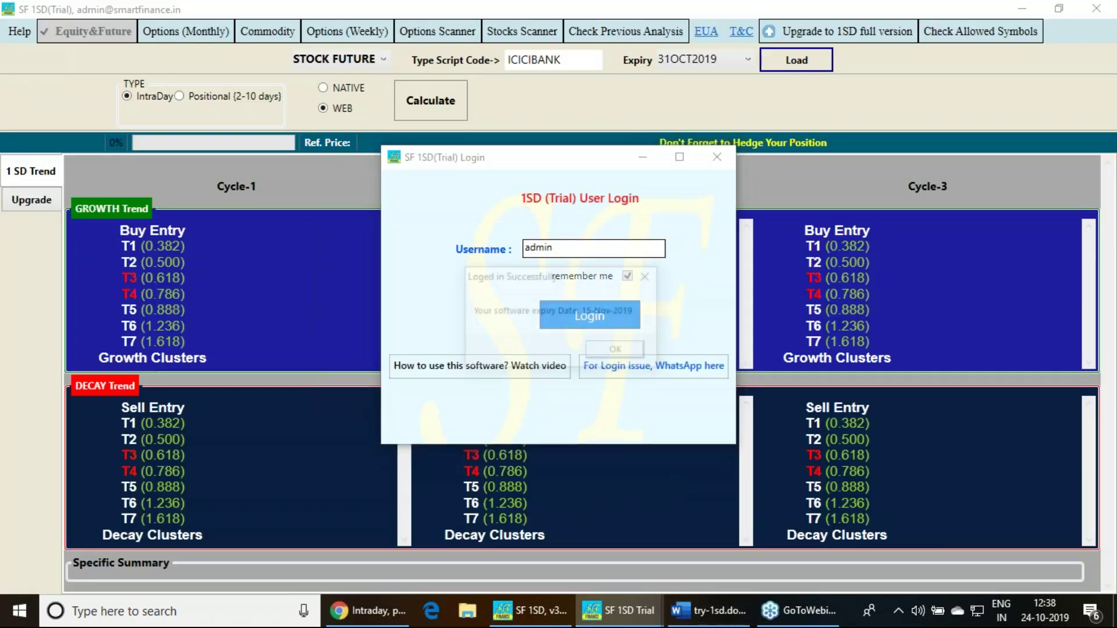
Step: Acknowledge the login message, close the Disclaimer, then annotate the top menu bar with ink marks
click(641, 353)
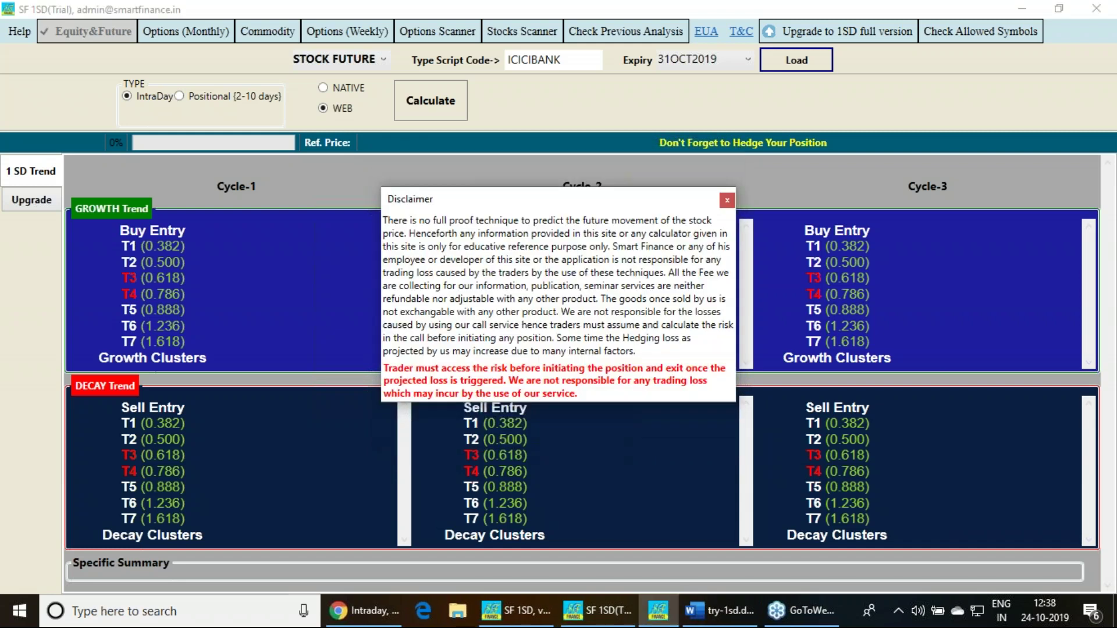
click(727, 201)
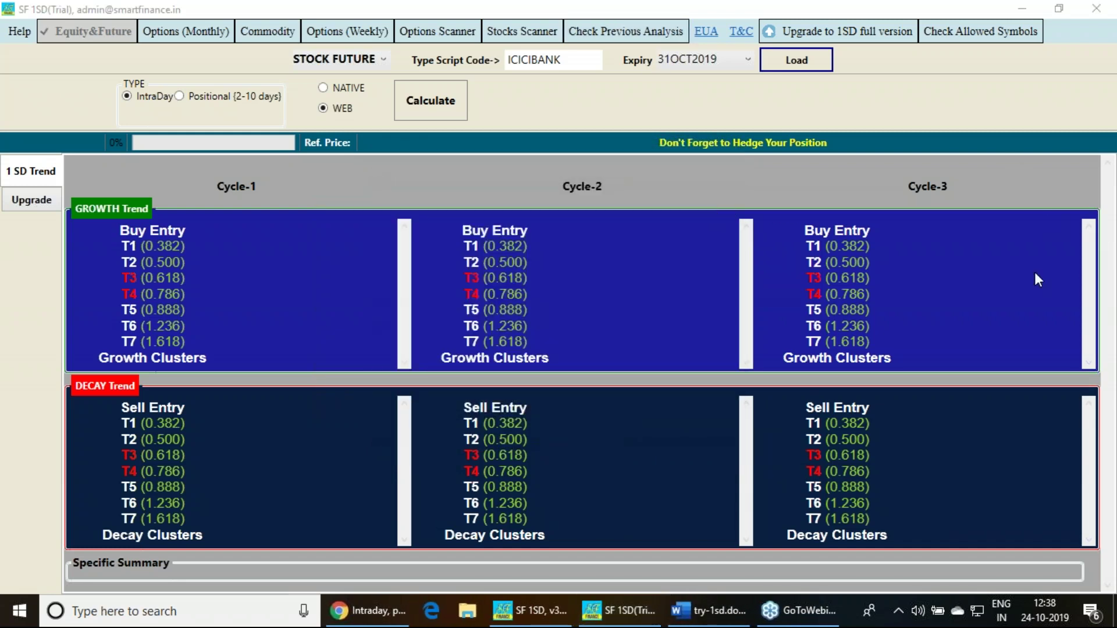
drag(519, 25, 534, 16)
drag(441, 11, 460, 3)
drag(329, 44, 375, 39)
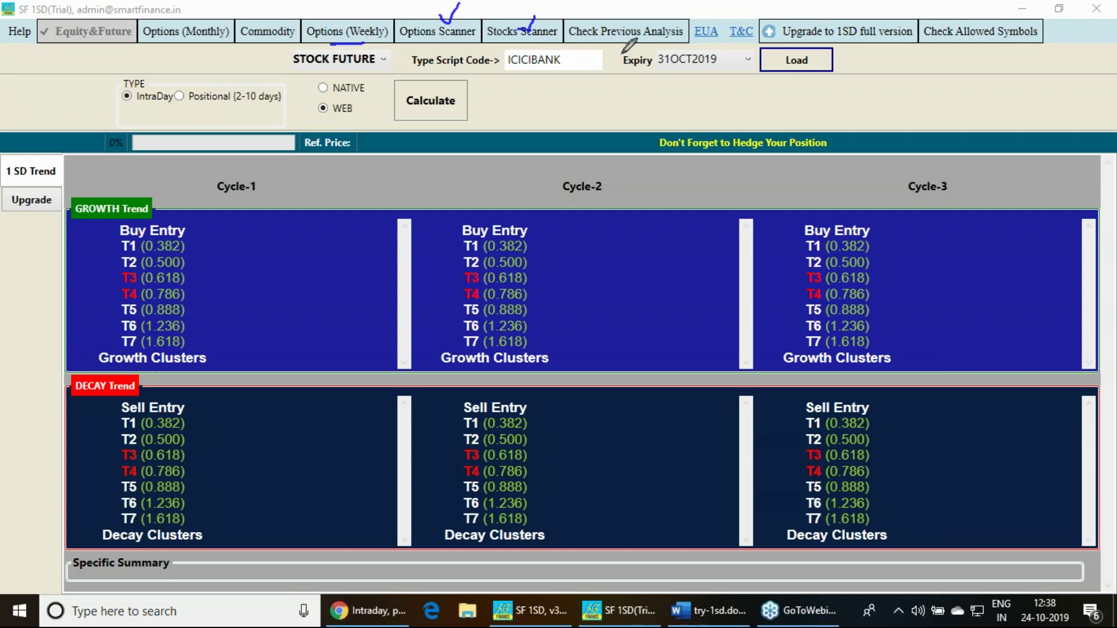
mouse_move(631, 34)
mouse_down()
mouse_move(633, 14)
mouse_move(640, 24)
mouse_up()
key(e)
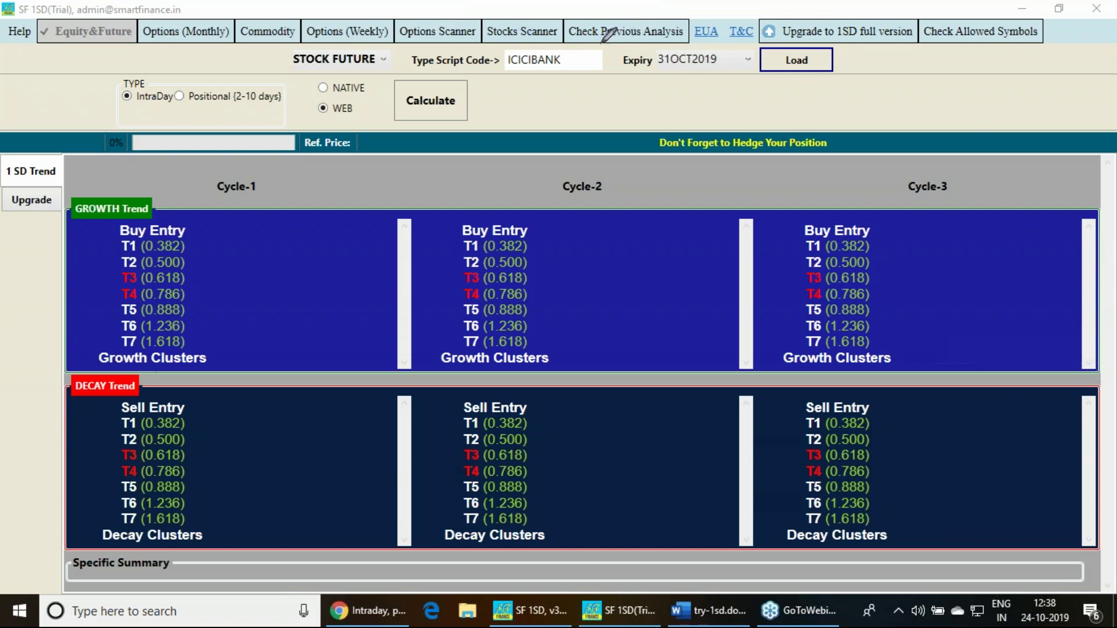
drag(601, 42, 618, 39)
Step: Go from Smart Finance Products to the 1SD intraday software page and its FREE Trial Edition download
click(372, 612)
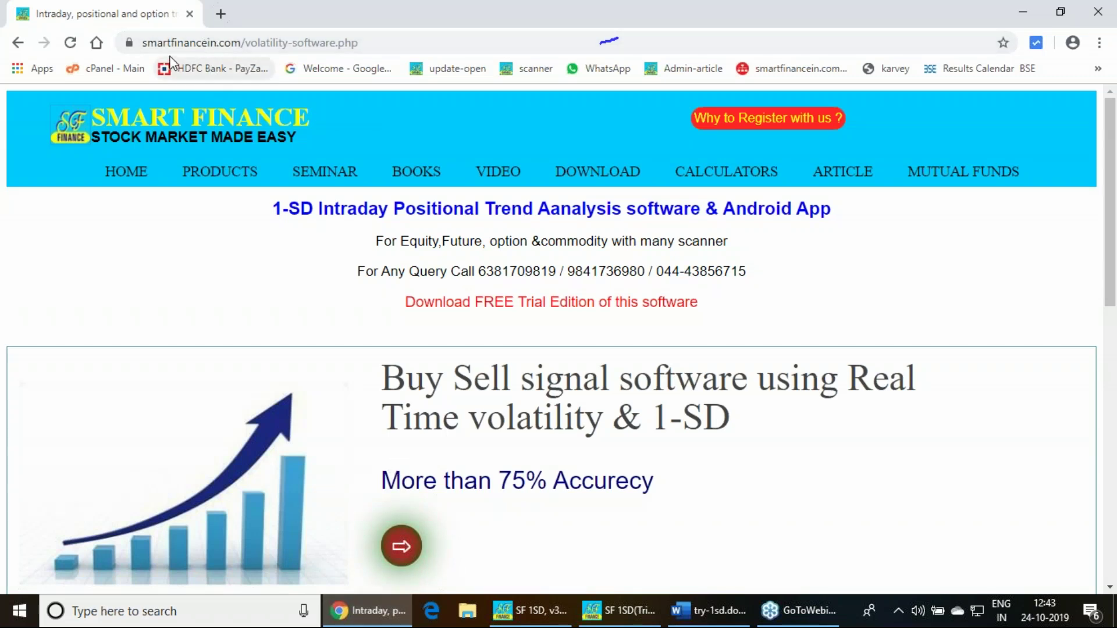
click(207, 181)
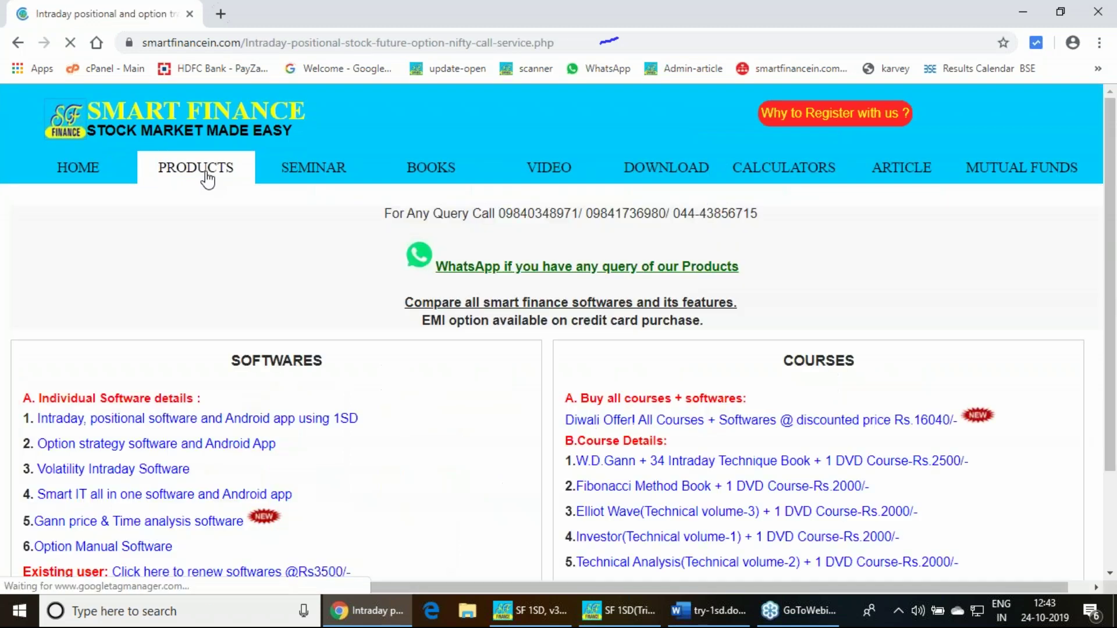
click(248, 431)
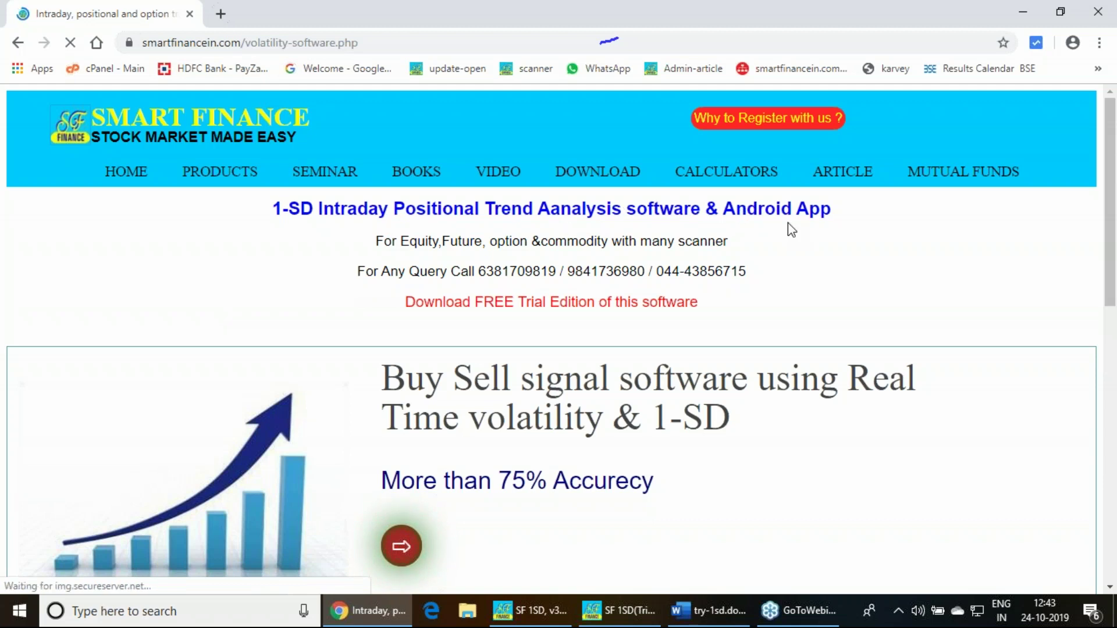
click(507, 305)
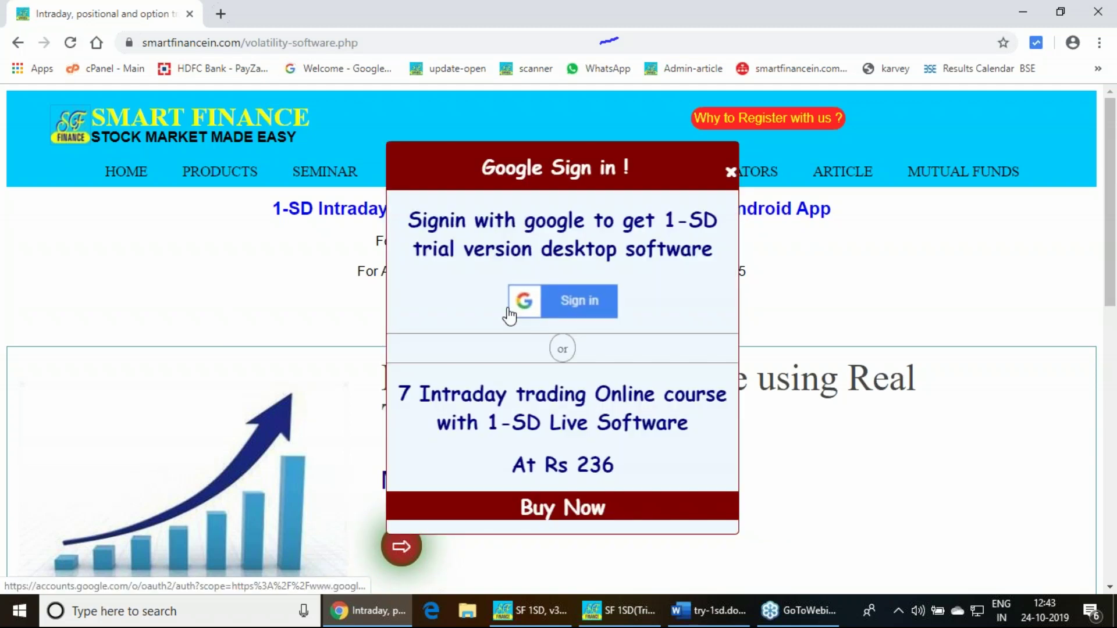
click(731, 172)
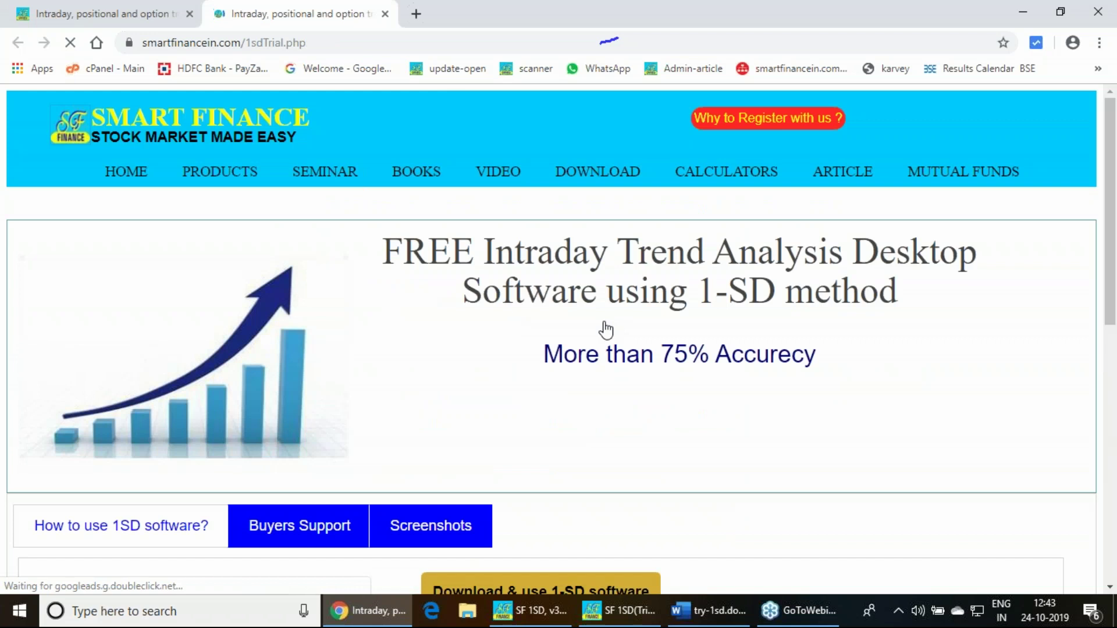
scroll(603, 322, down, 4)
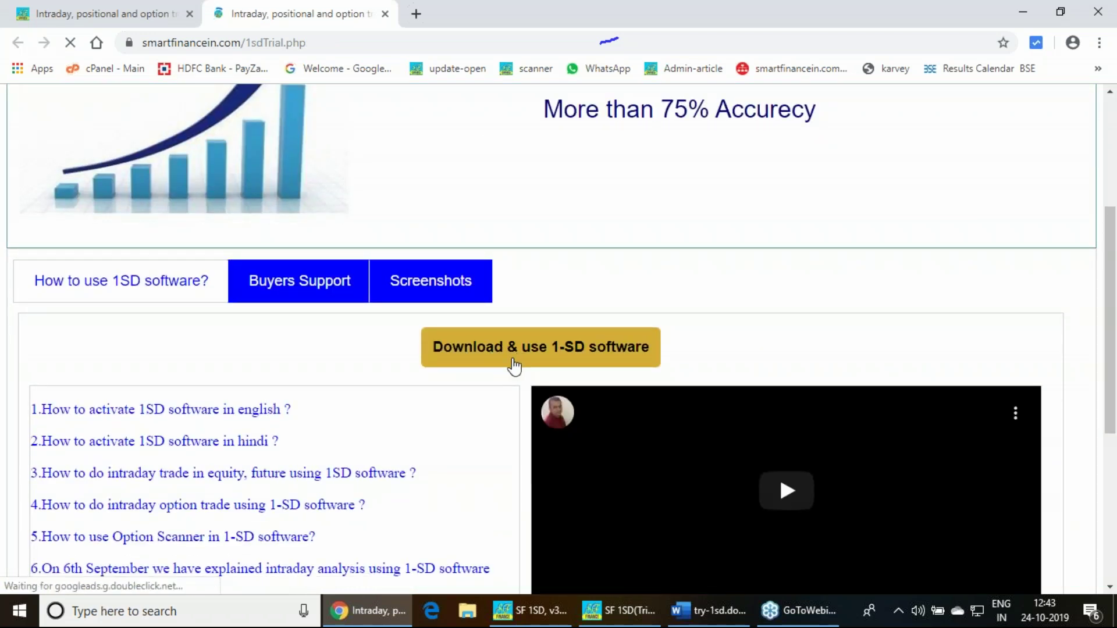
scroll(514, 366, up, 2)
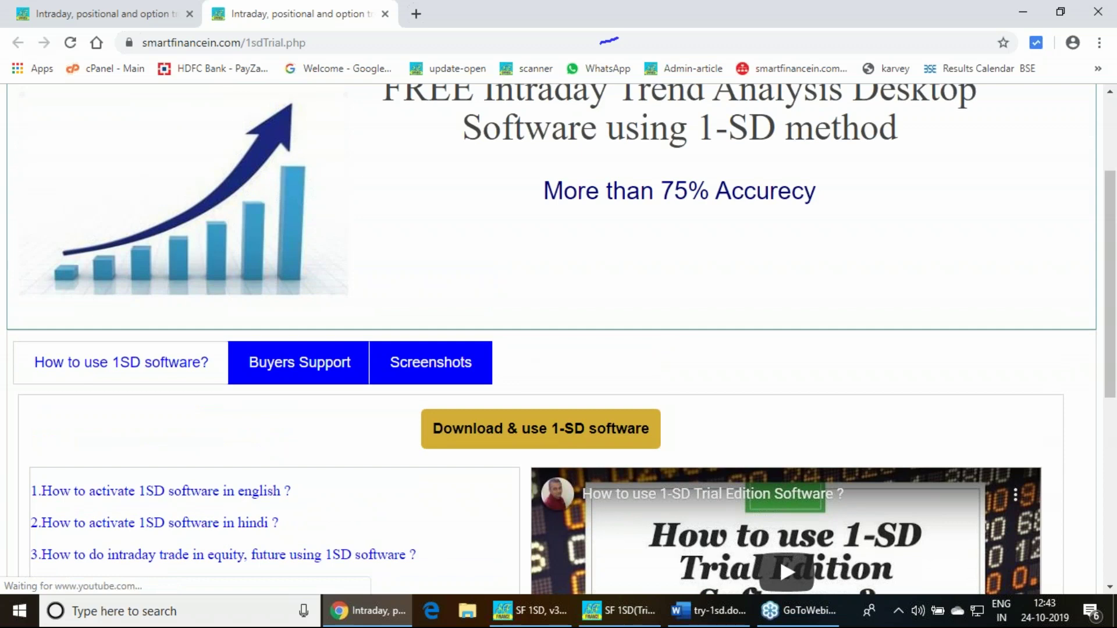
scroll(163, 250, down, 5)
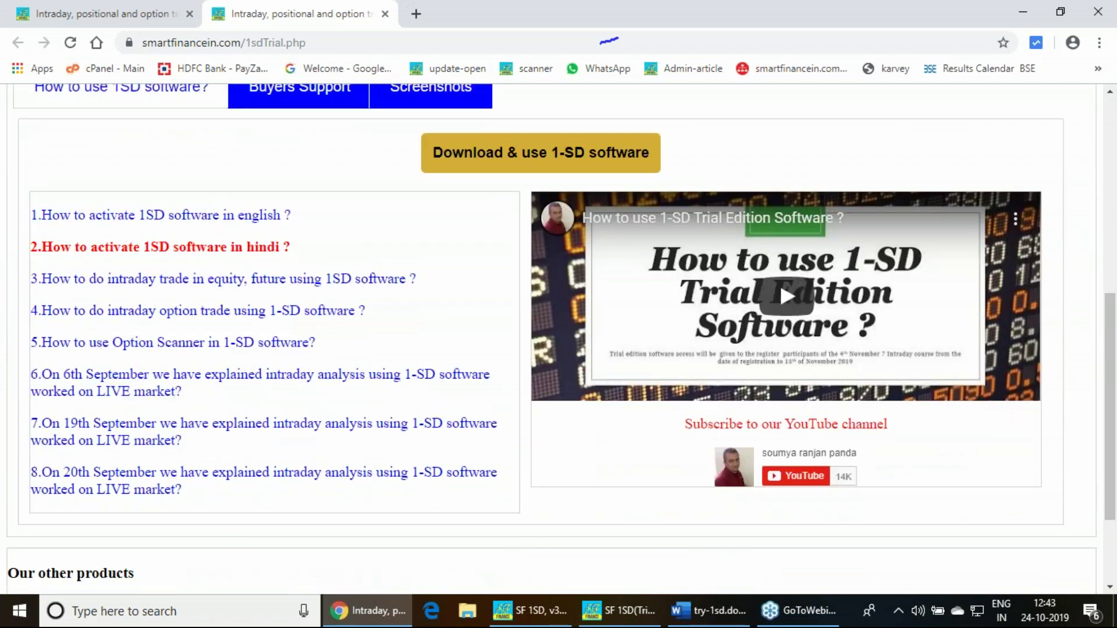
scroll(162, 250, up, 1)
click(871, 217)
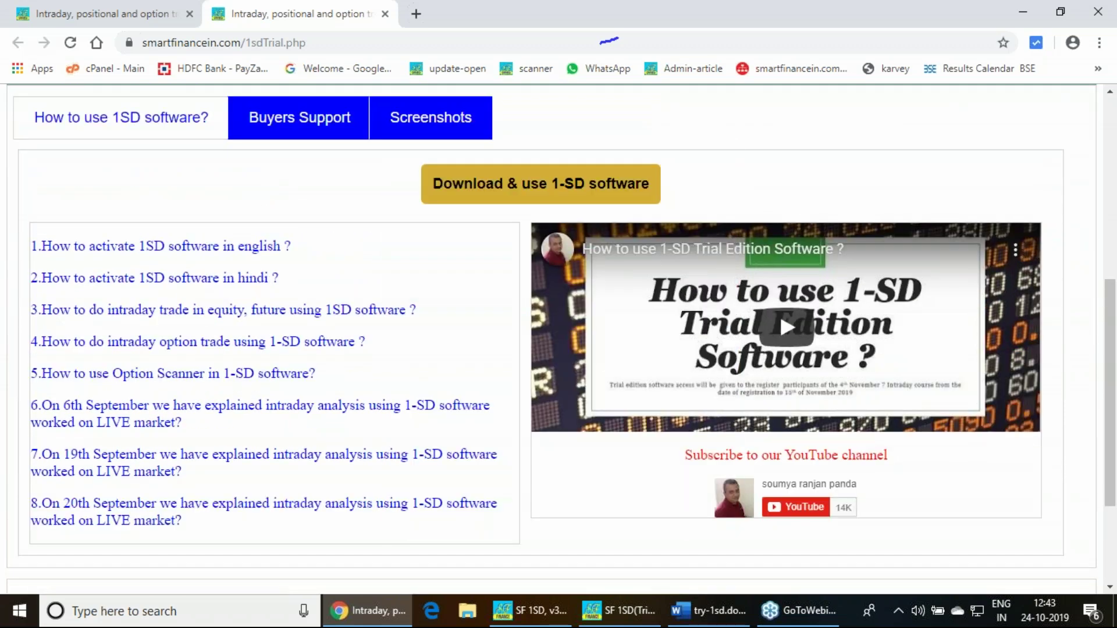
key(ctrl+shift+p)
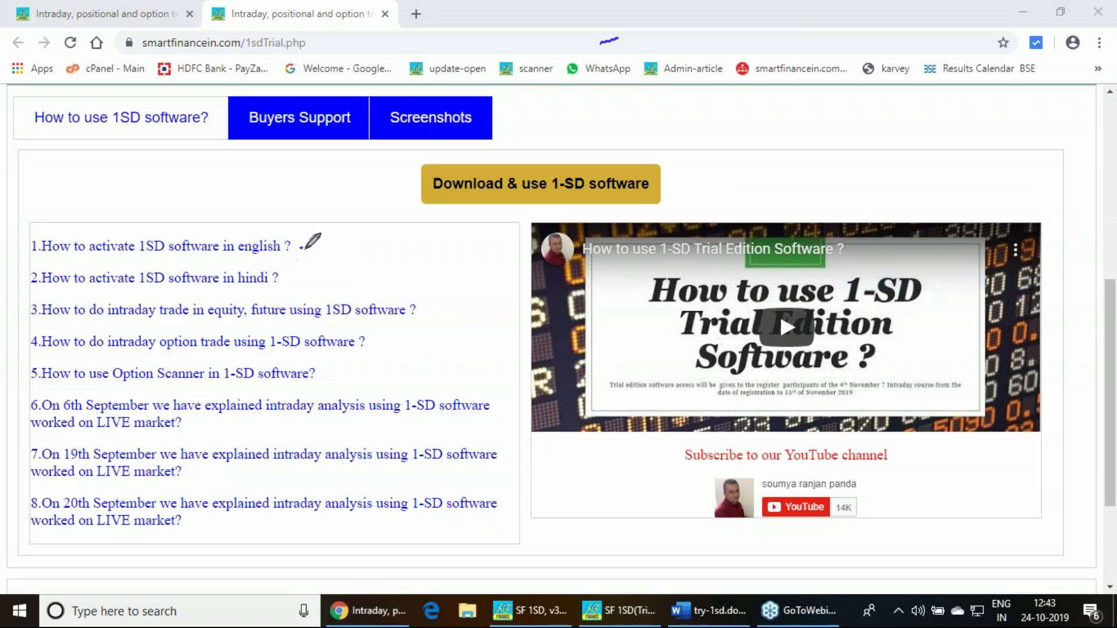
drag(300, 247, 322, 241)
drag(293, 279, 305, 275)
drag(99, 293, 143, 291)
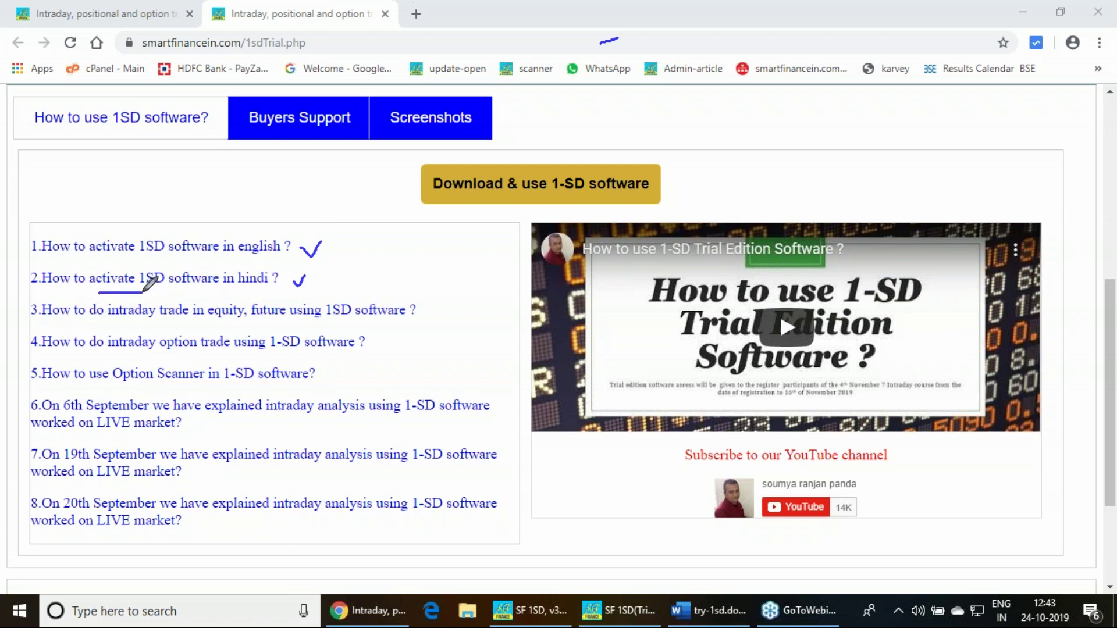
drag(97, 260, 143, 259)
drag(232, 257, 267, 256)
drag(135, 328, 183, 327)
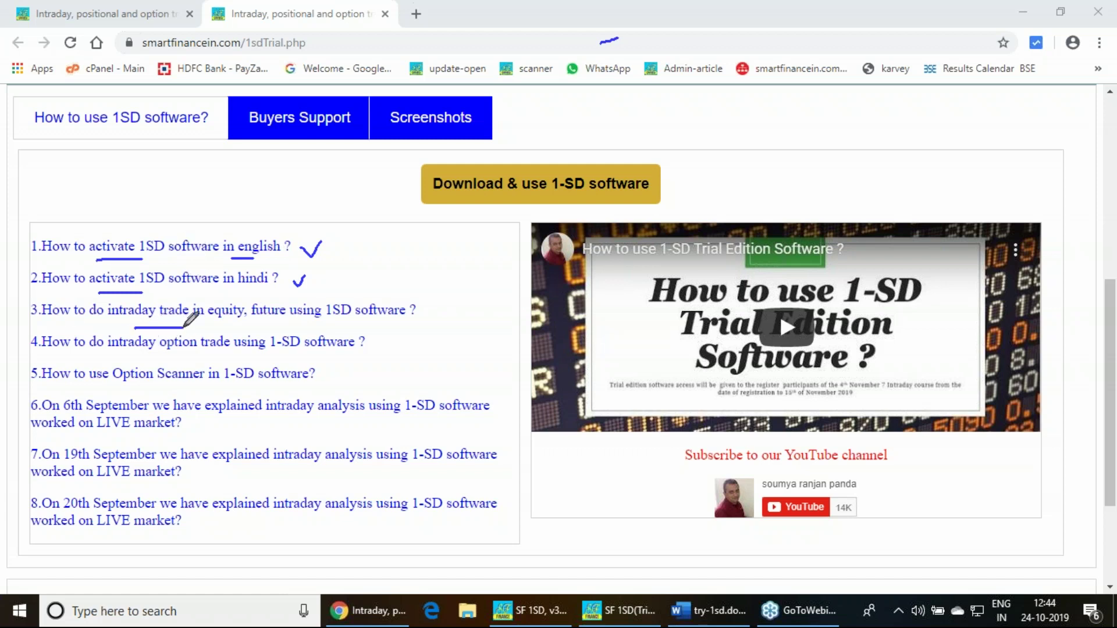
mouse_move(148, 359)
mouse_down()
mouse_move(187, 358)
mouse_move(169, 392)
mouse_up()
scroll(713, 179, up, 4)
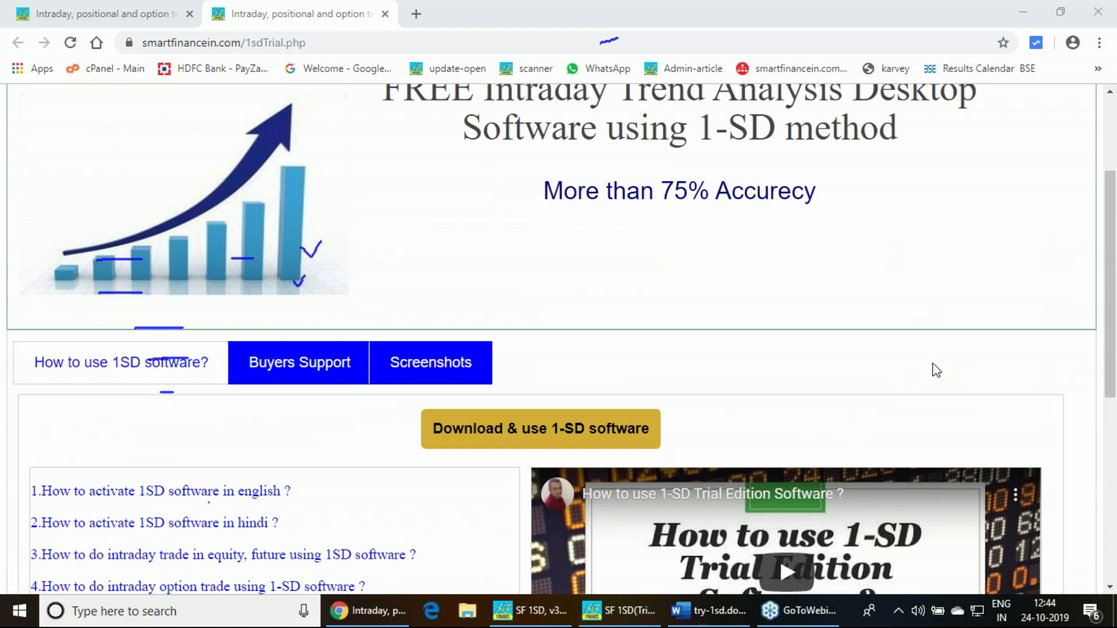
scroll(701, 287, up, 3)
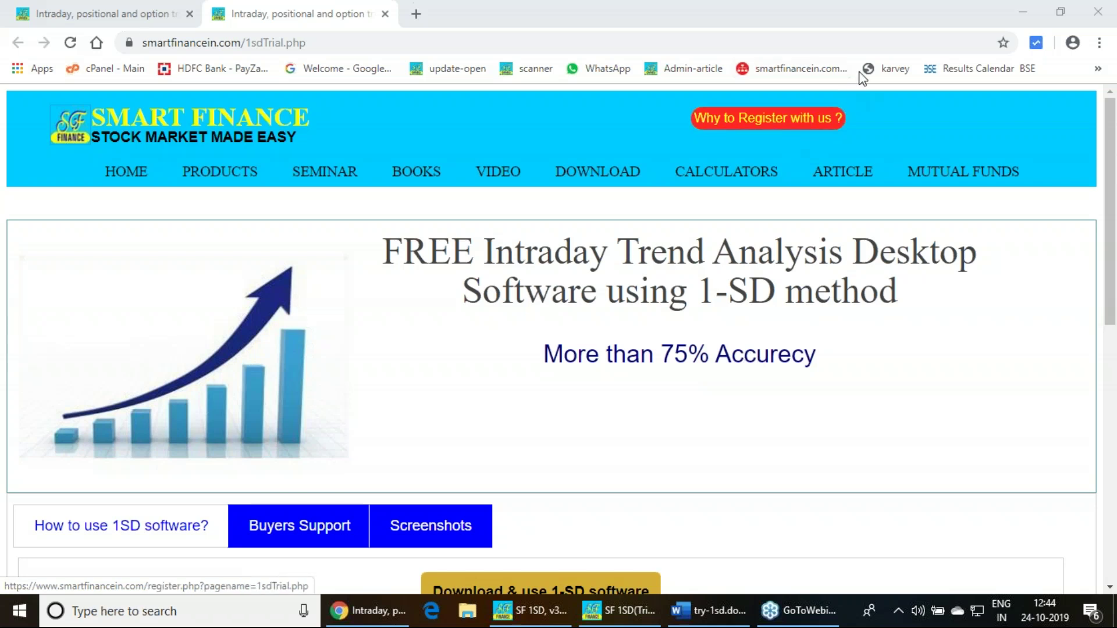
Step: Check the trial's allowed symbols and set the instrument type to INDEX FUTURE (NIFTY)
click(621, 611)
click(983, 35)
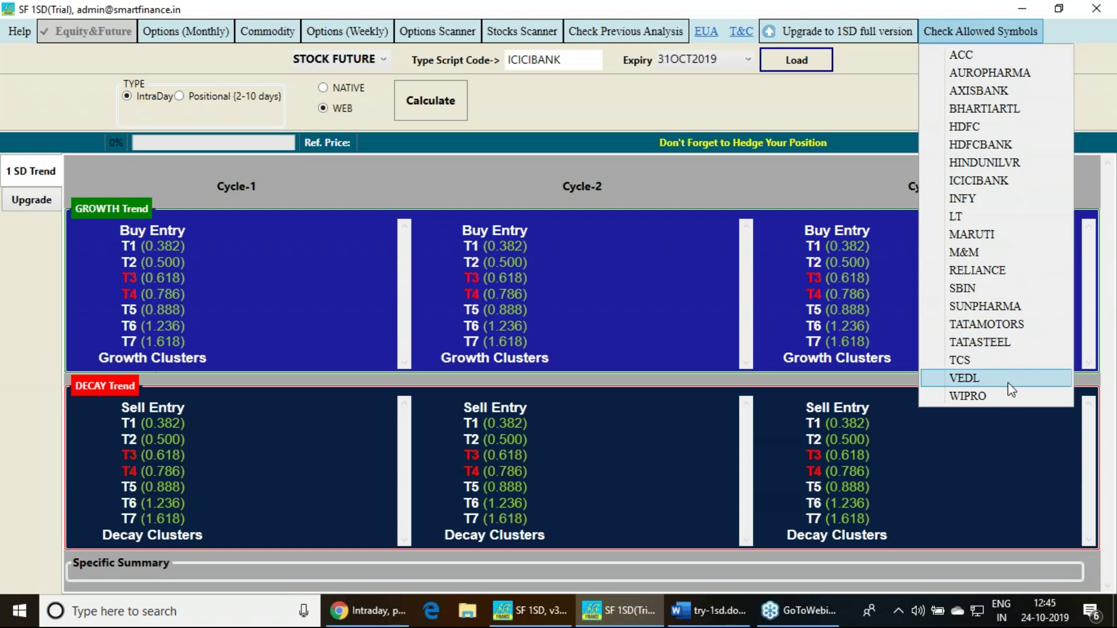
click(339, 60)
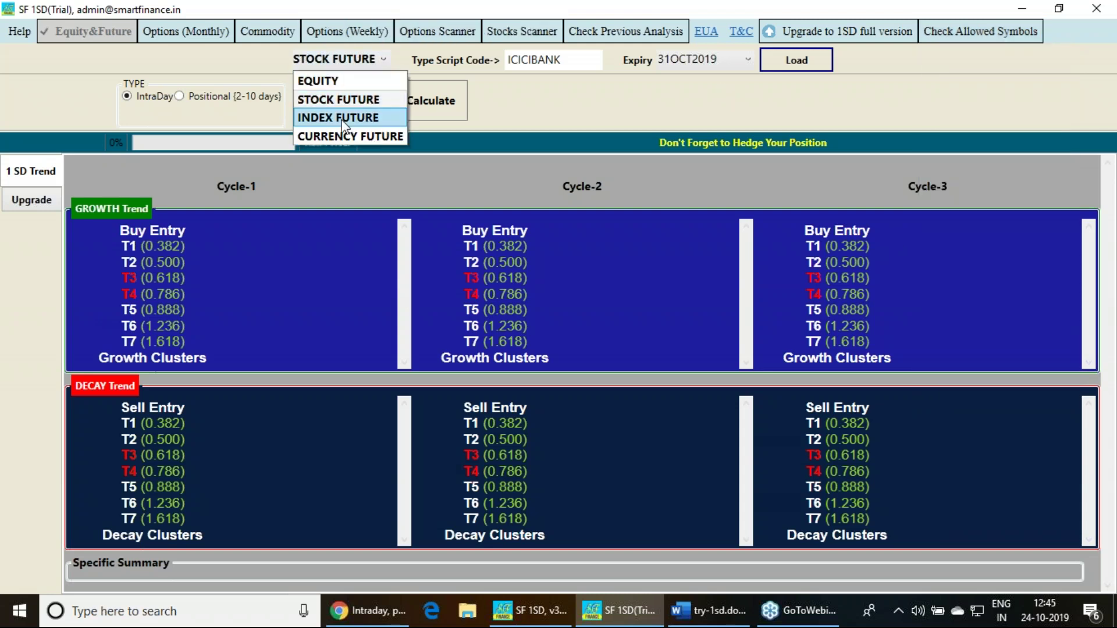
click(341, 120)
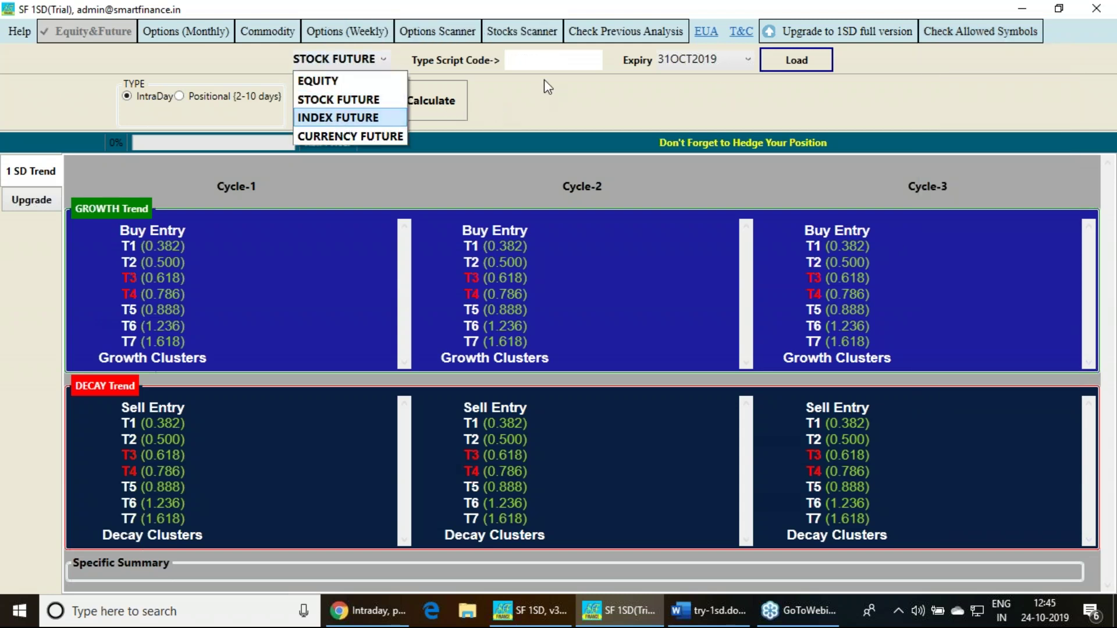
Step: Recheck allowed symbols and confirm the Stocks and Options scanners require the full version
click(996, 33)
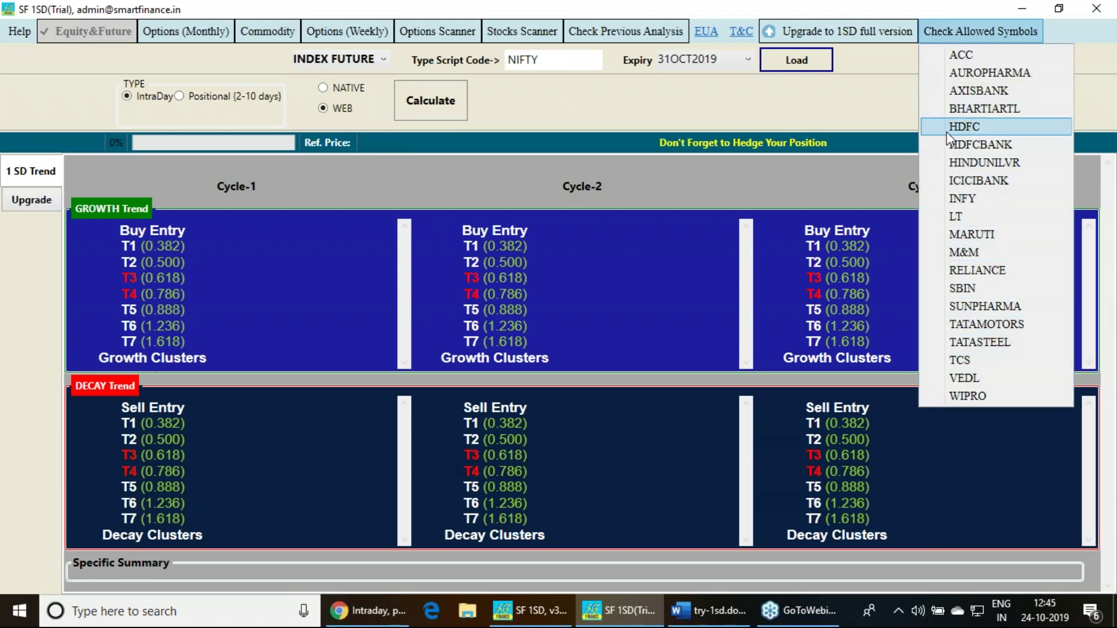
click(520, 31)
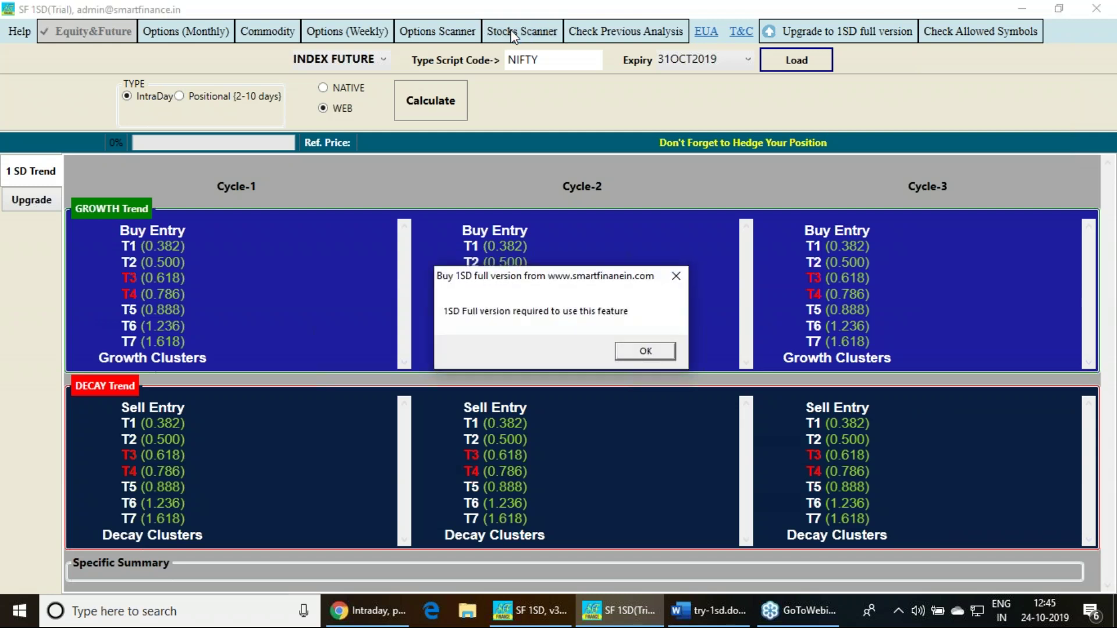
click(642, 349)
click(438, 30)
click(643, 352)
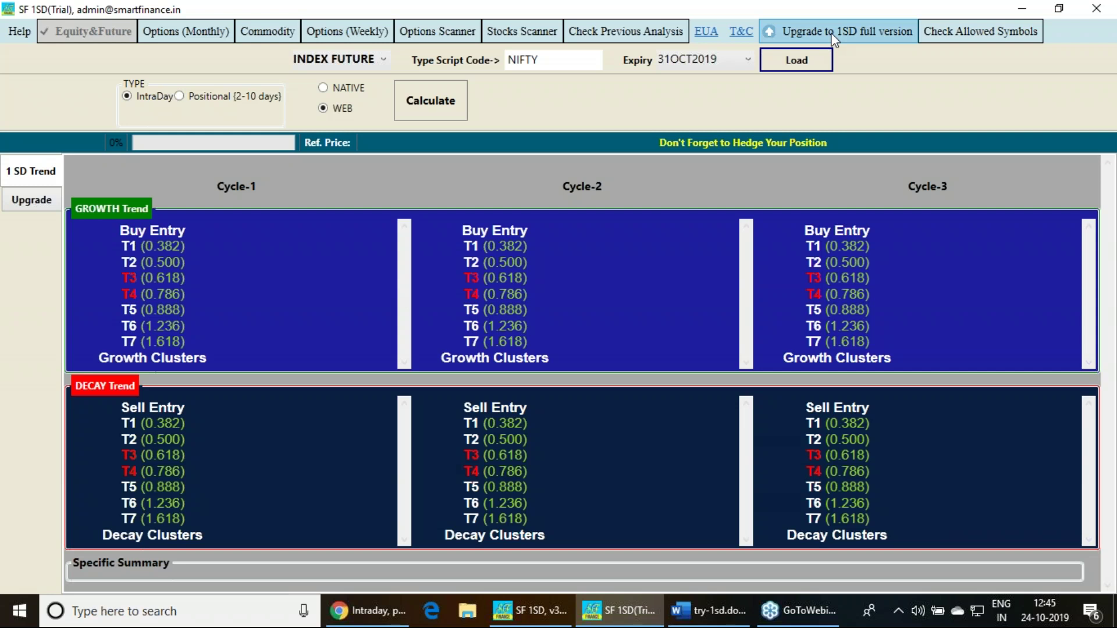
Step: Review the trial-versus-full-version upgrade comparison, then close SF 1SD Trial and log out
click(31, 200)
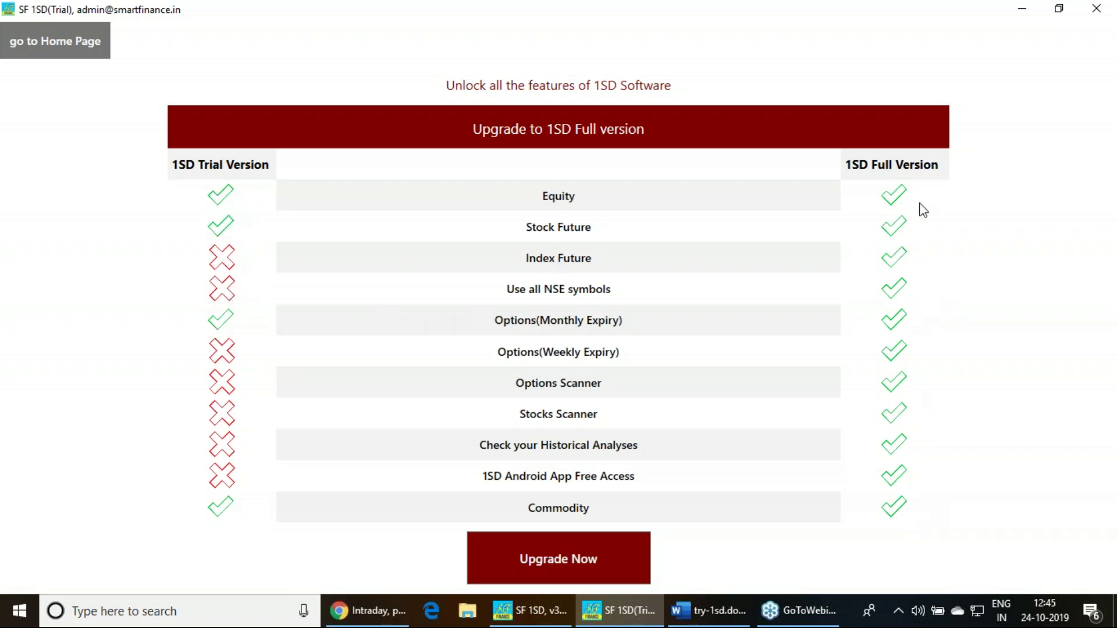
click(1097, 9)
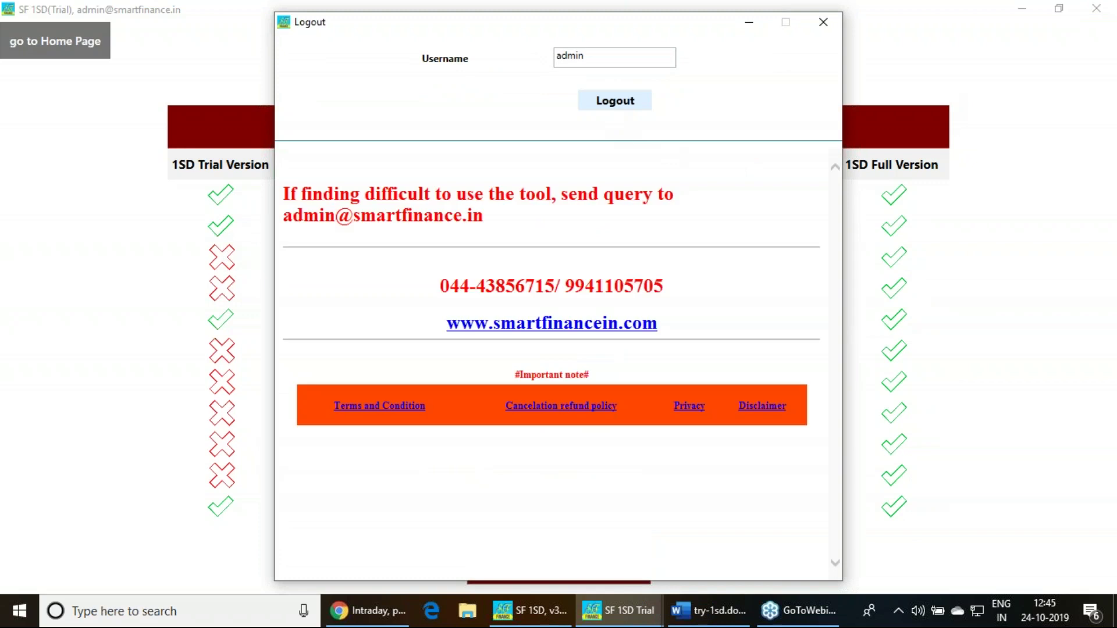
click(614, 111)
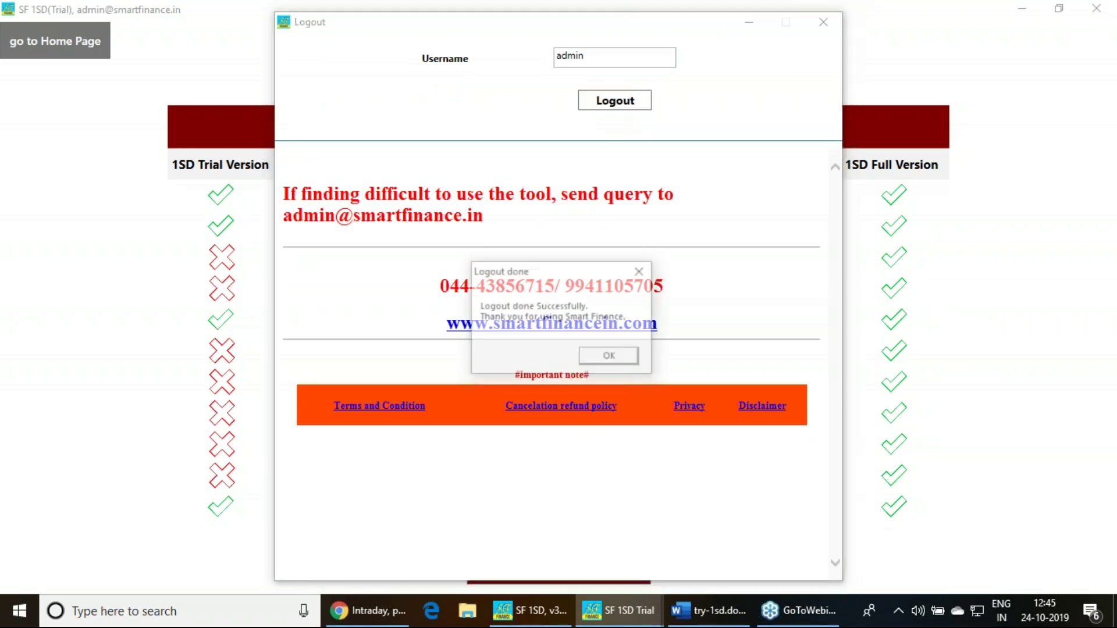
Step: Dismiss the logout confirmation and open the '1. Intraday, positional software and Android app using 1SD' product page
click(616, 363)
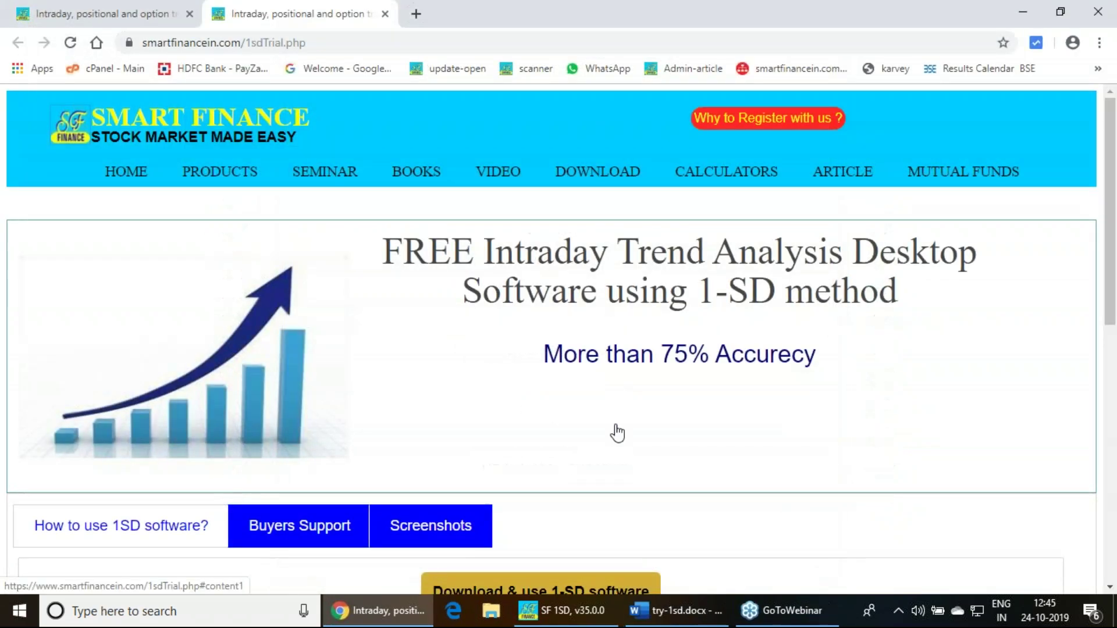
click(200, 182)
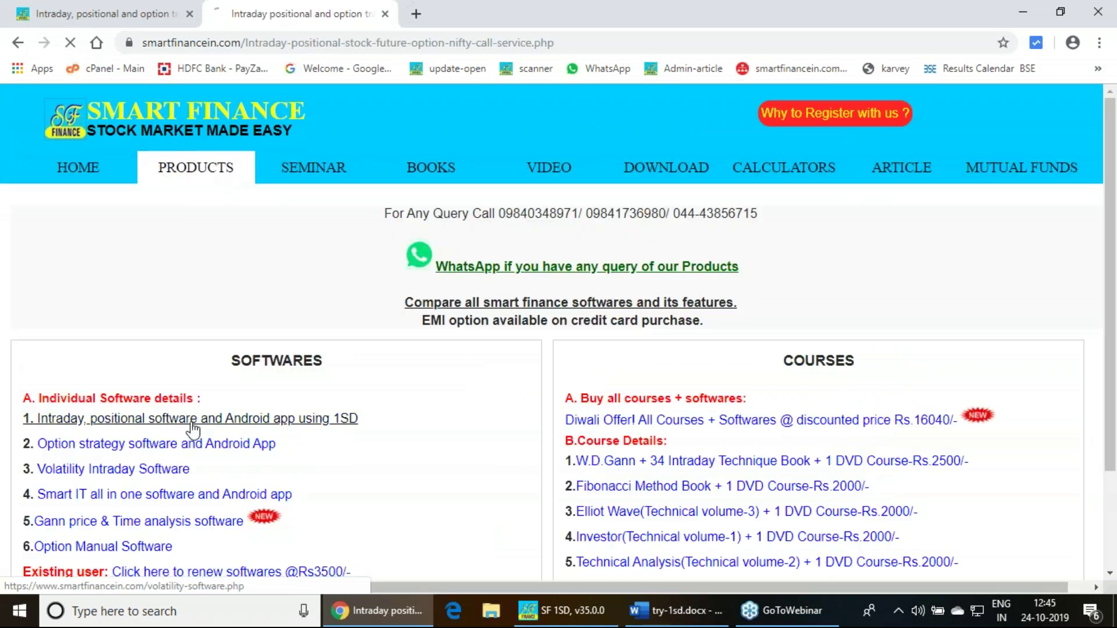
click(193, 425)
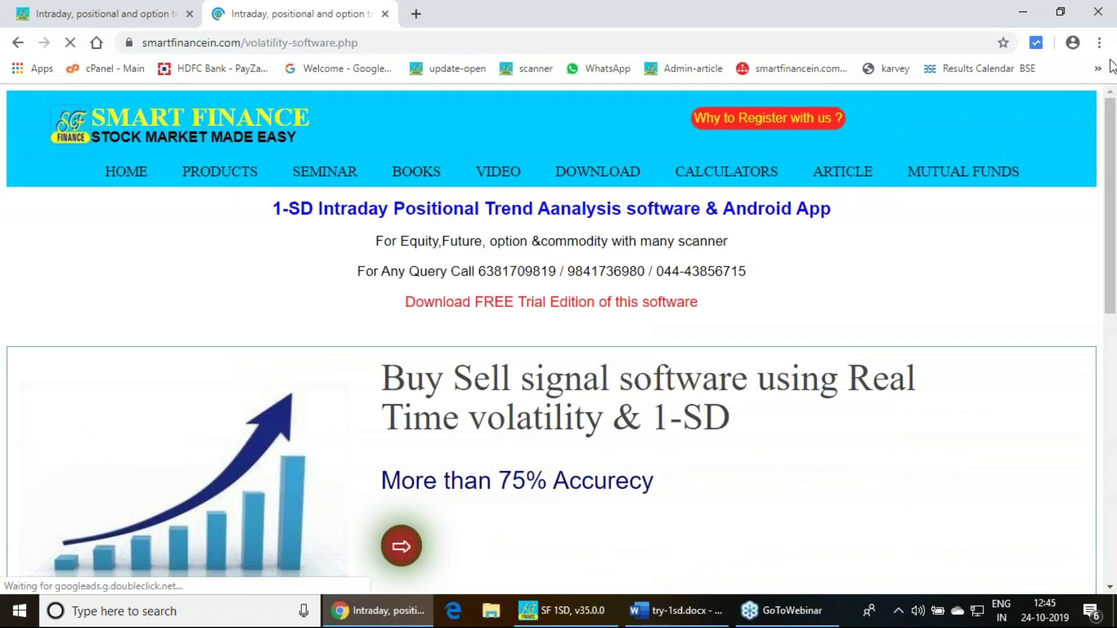